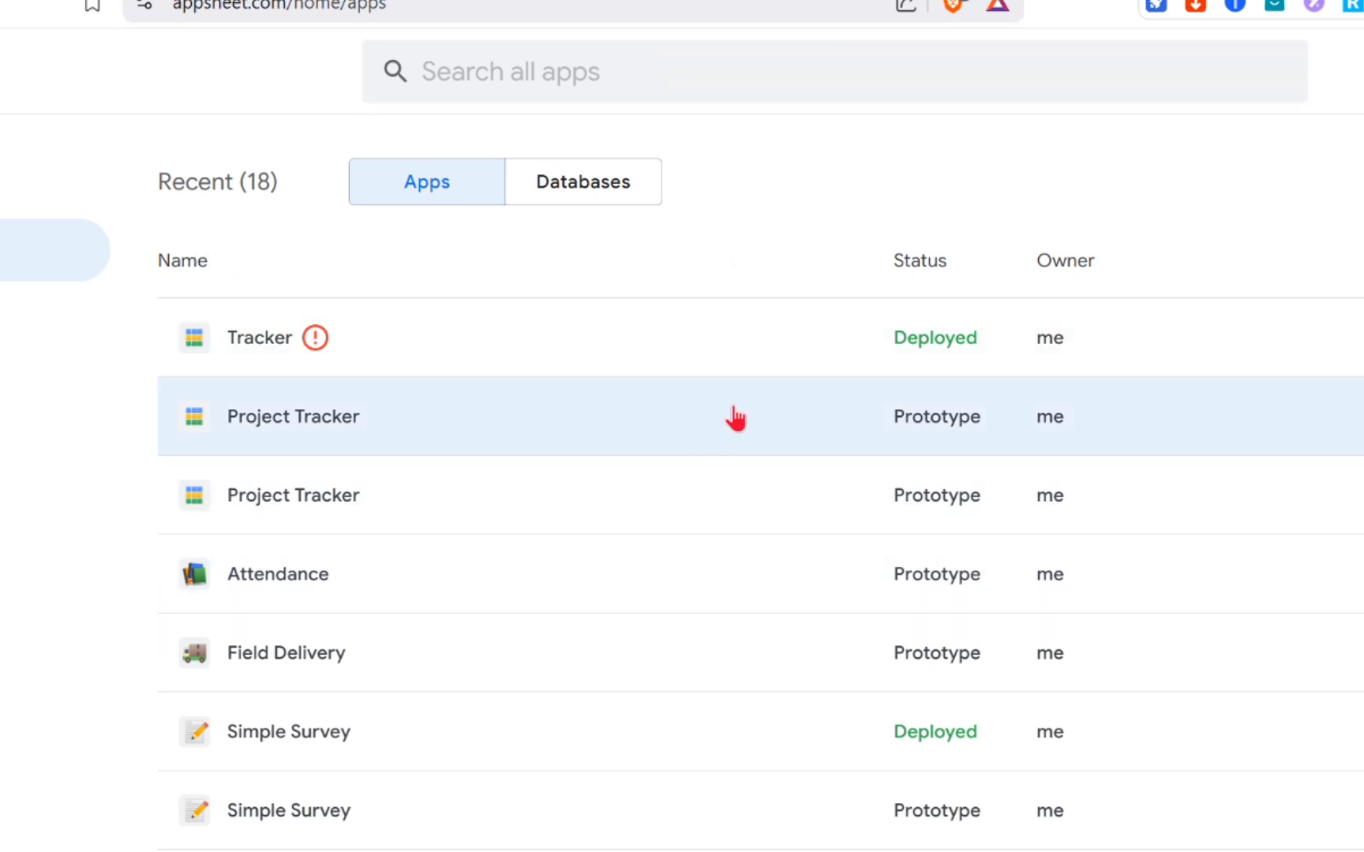
Step: Open the Project Tracker (Prototype) app from the My Apps list in the editor
{"action": "left_click", "coordinate": [516, 12]}
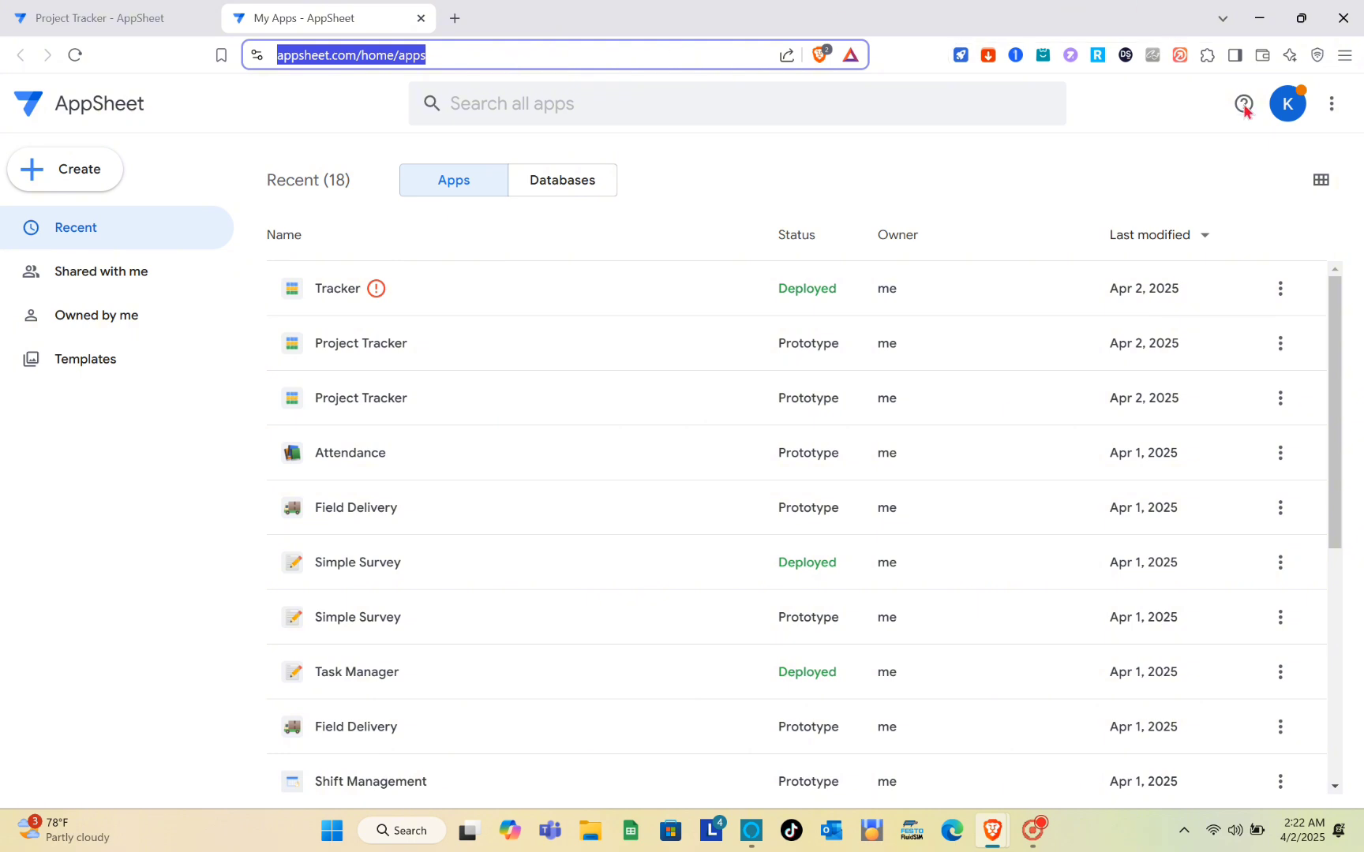
{"action": "left_click", "coordinate": [1285, 122]}
{"action": "left_click", "coordinate": [1285, 125]}
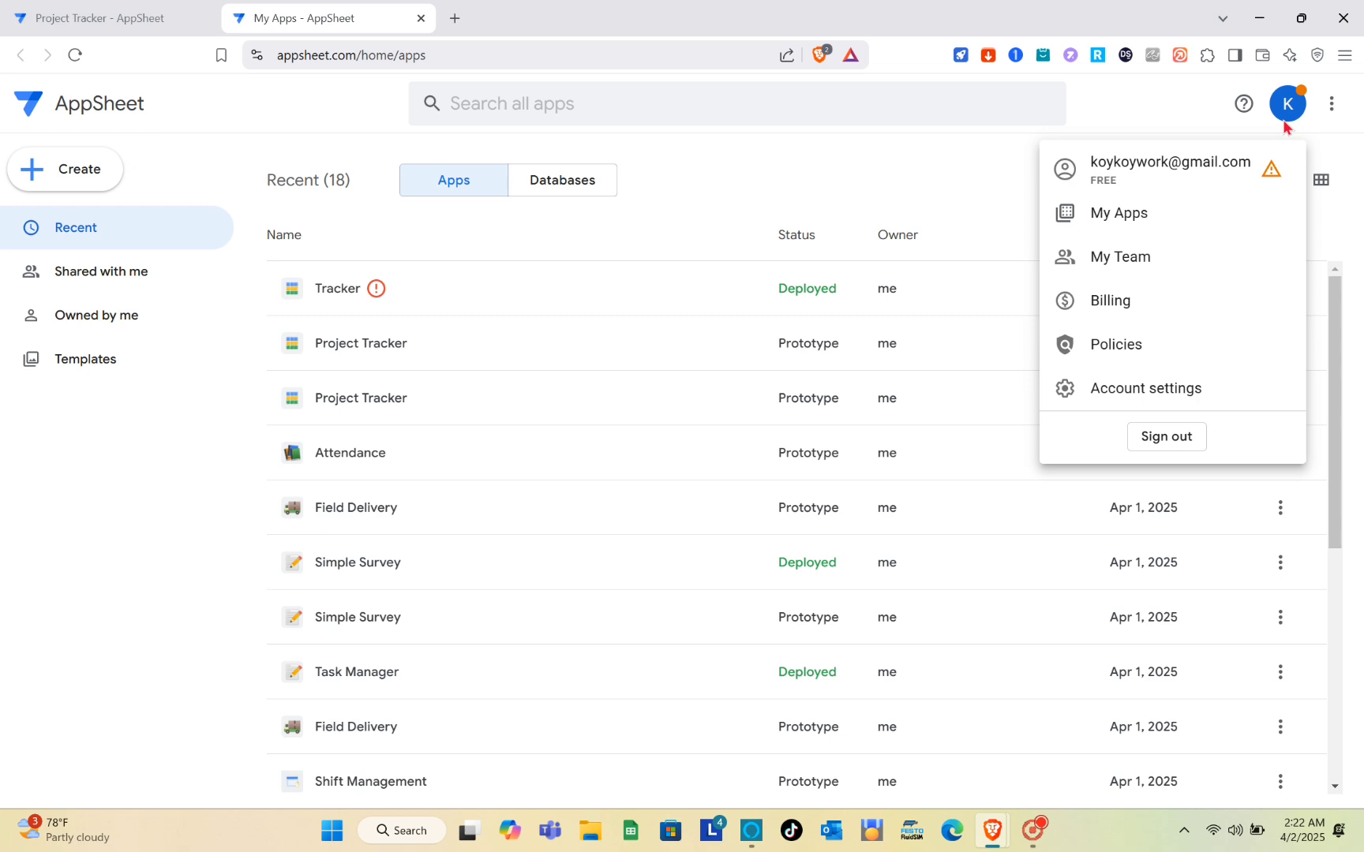
{"action": "left_click", "coordinate": [1285, 124]}
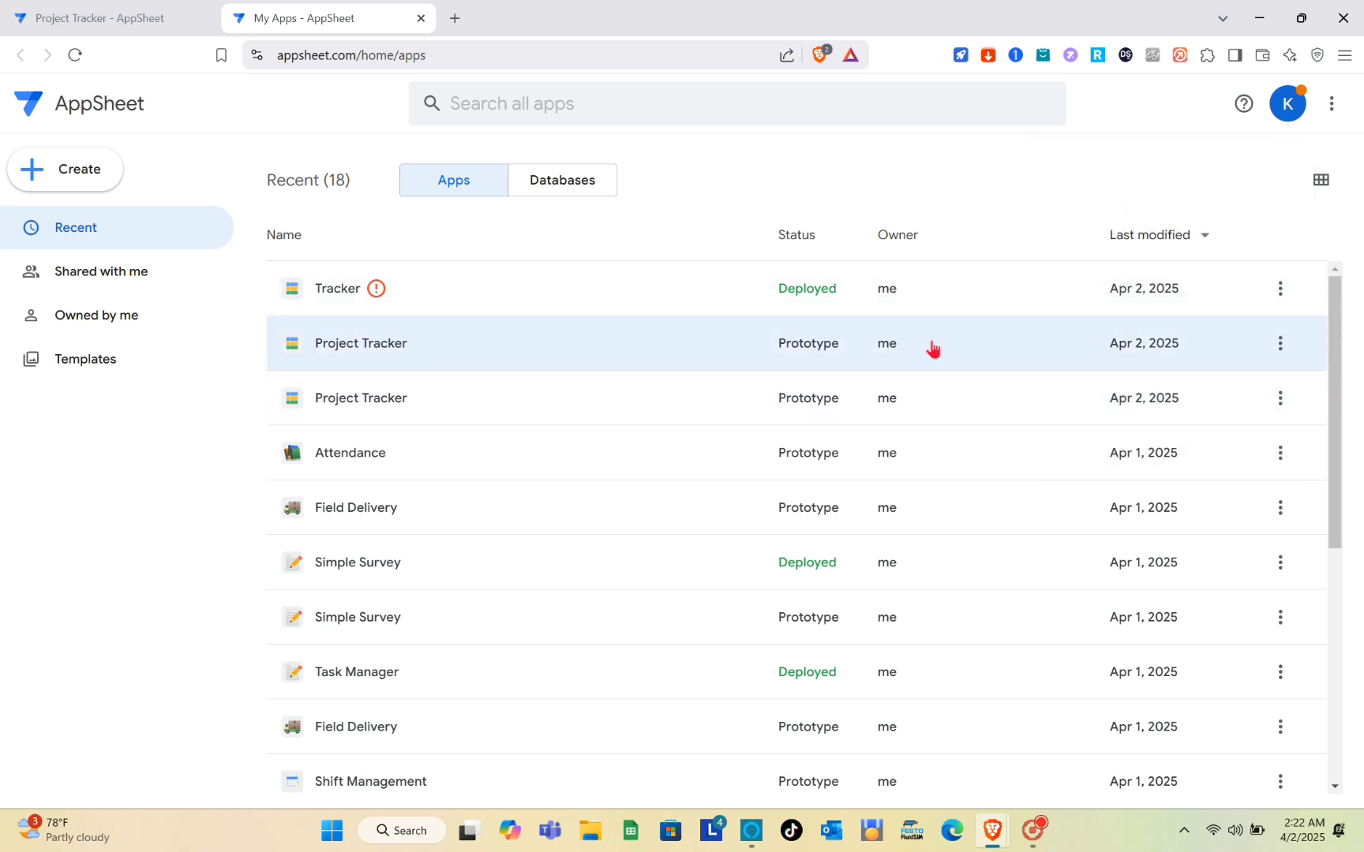
{"action": "scroll", "coordinate": [856, 489], "scroll_direction": "down", "scroll_amount": 2}
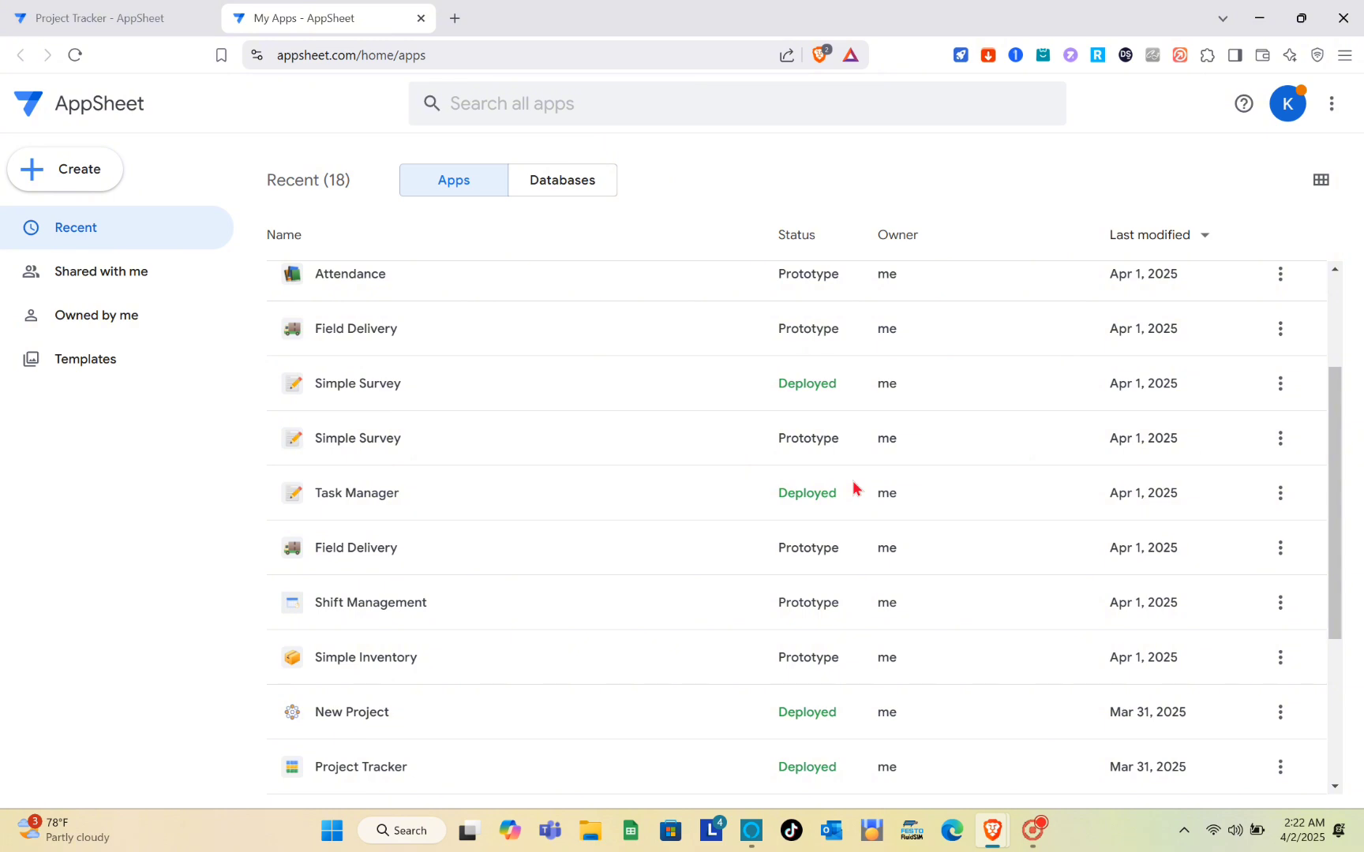
{"action": "scroll", "coordinate": [537, 299], "scroll_direction": "up", "scroll_amount": 2}
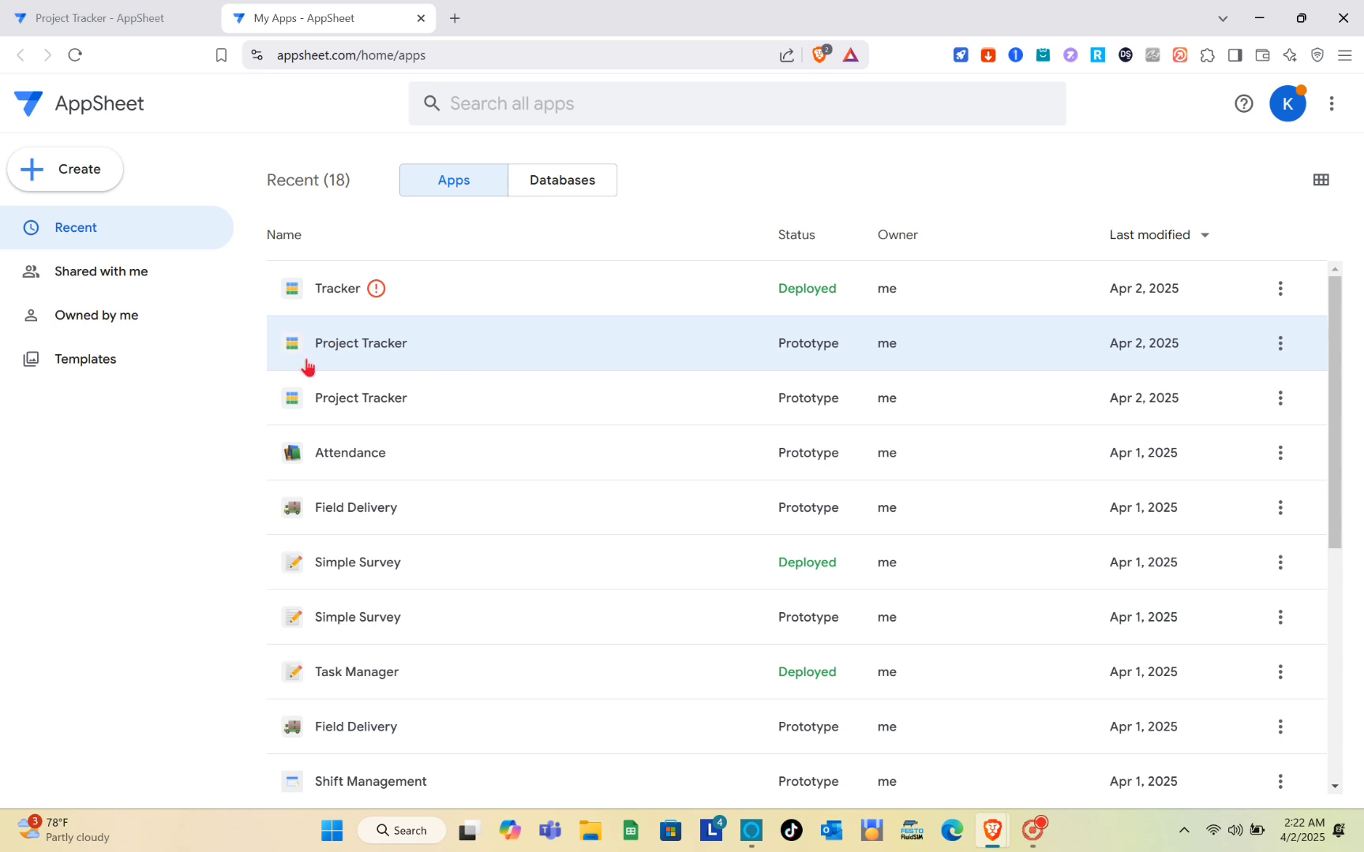
{"action": "left_click", "coordinate": [390, 359]}
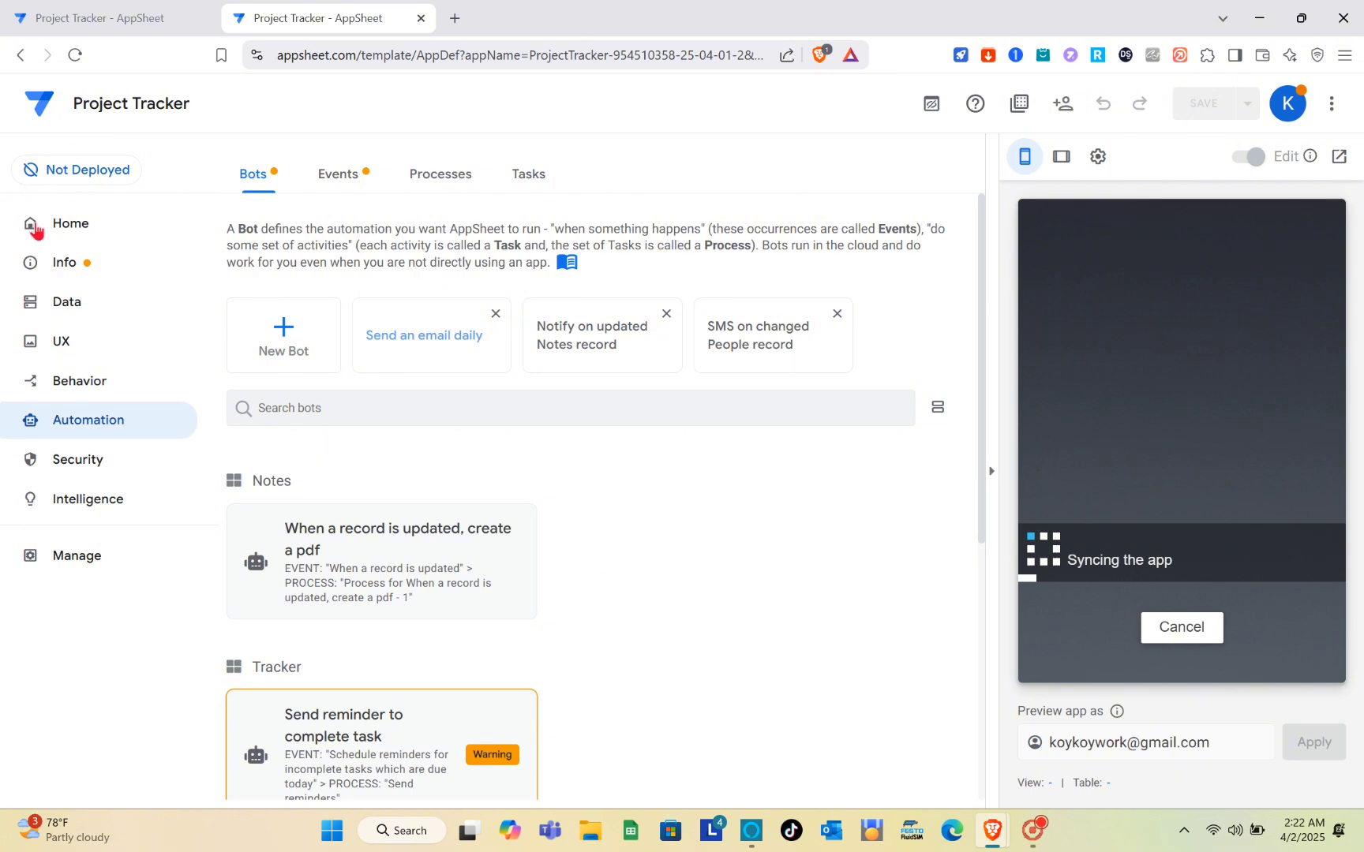
Step: Visit the app's Home page, then return to the Automation Bots page
{"action": "left_click", "coordinate": [69, 229]}
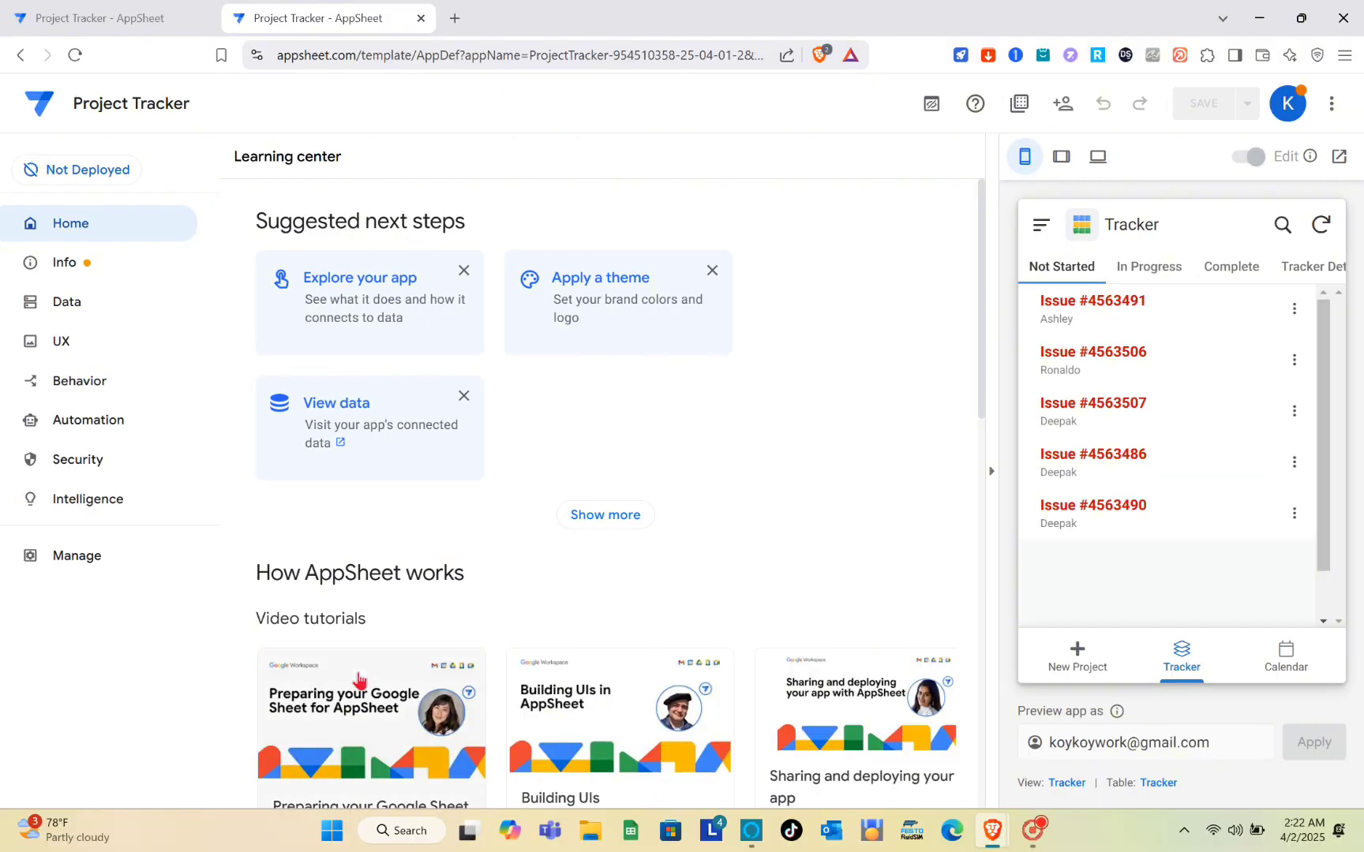
{"action": "left_click", "coordinate": [125, 434]}
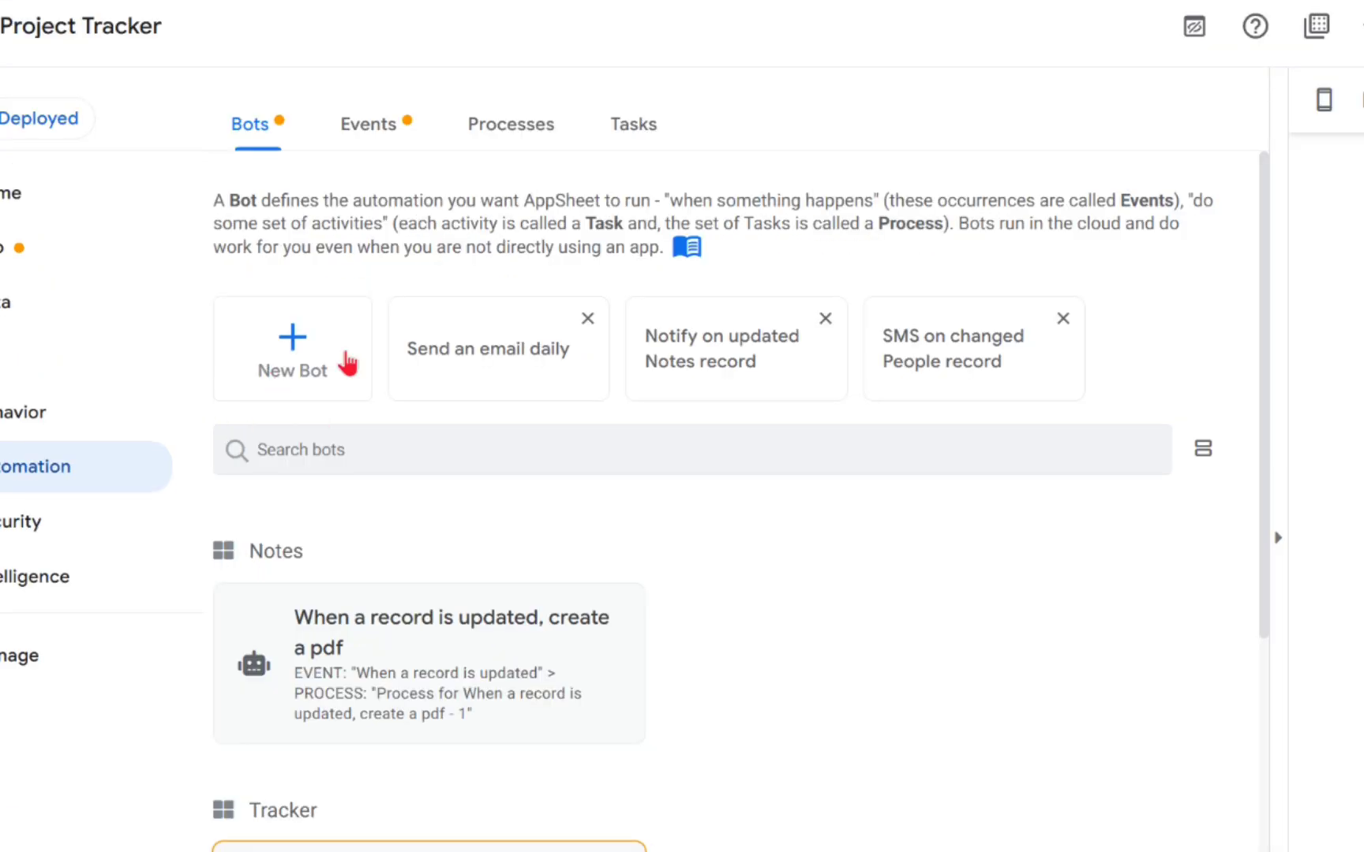
Step: Create a new bot named 'Scheduled Report'
{"action": "left_click", "coordinate": [293, 371]}
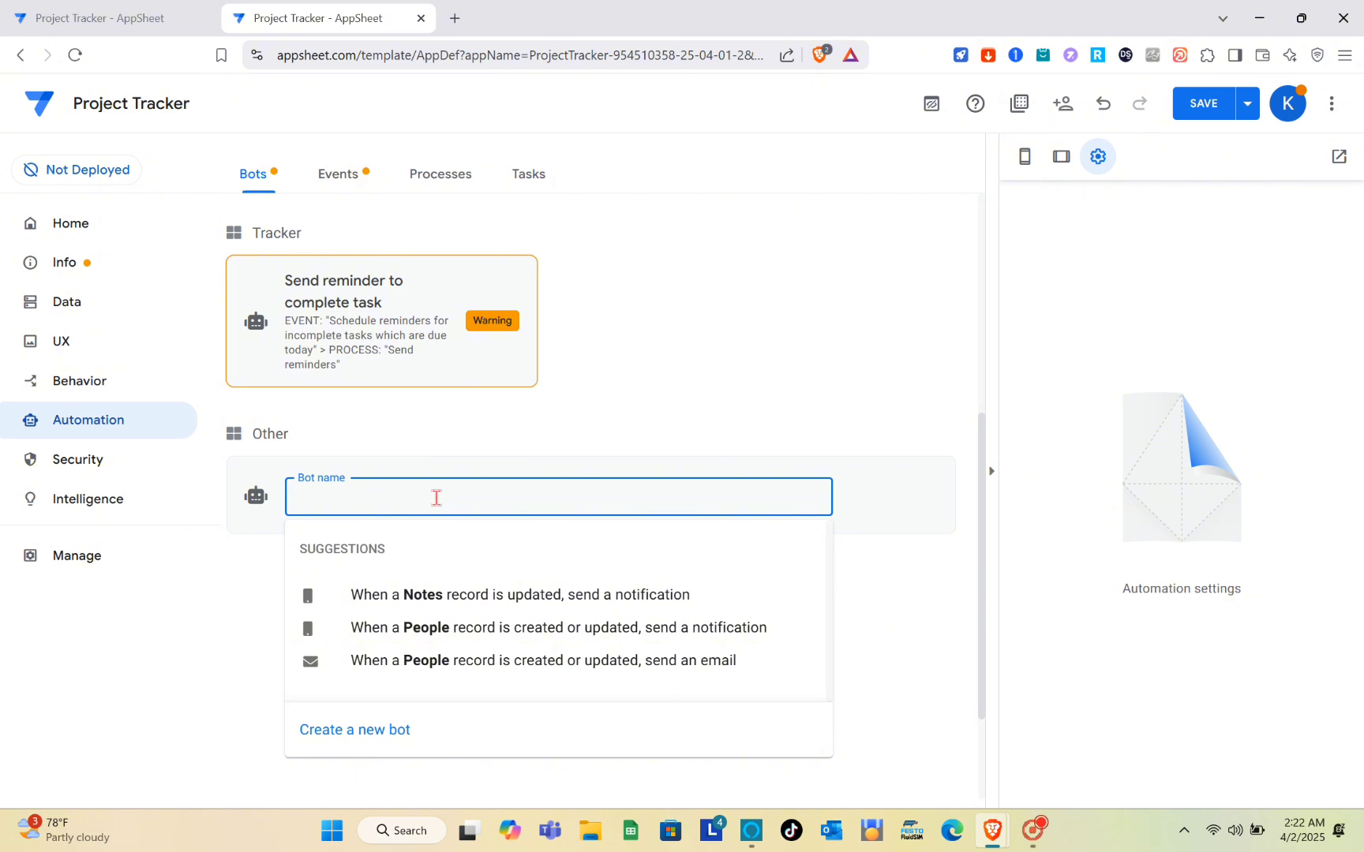
{"action": "type", "text": "Sc"}
{"action": "type", "text": "heduled"}
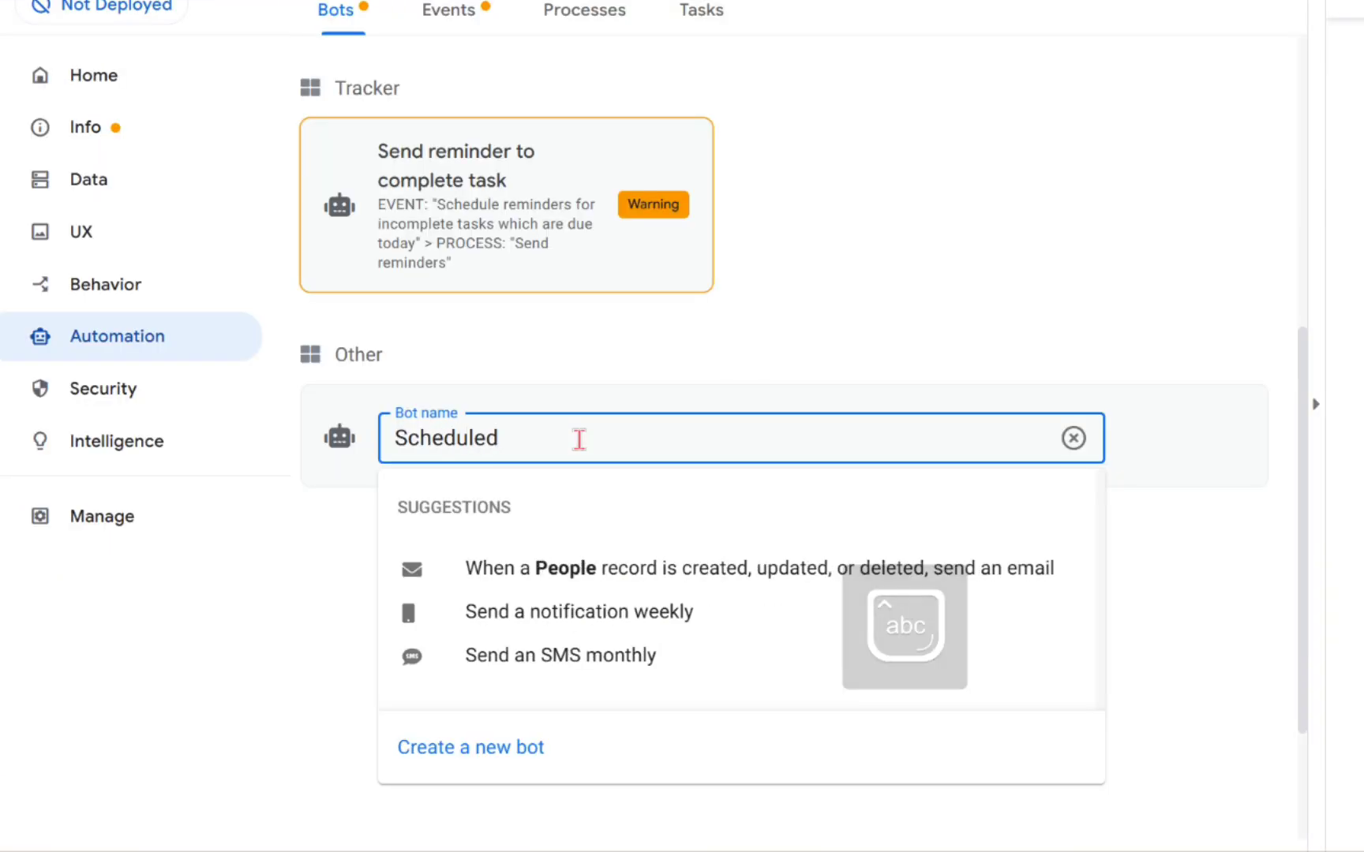
{"action": "type", "text": " Repor"}
{"action": "type", "text": "t"}
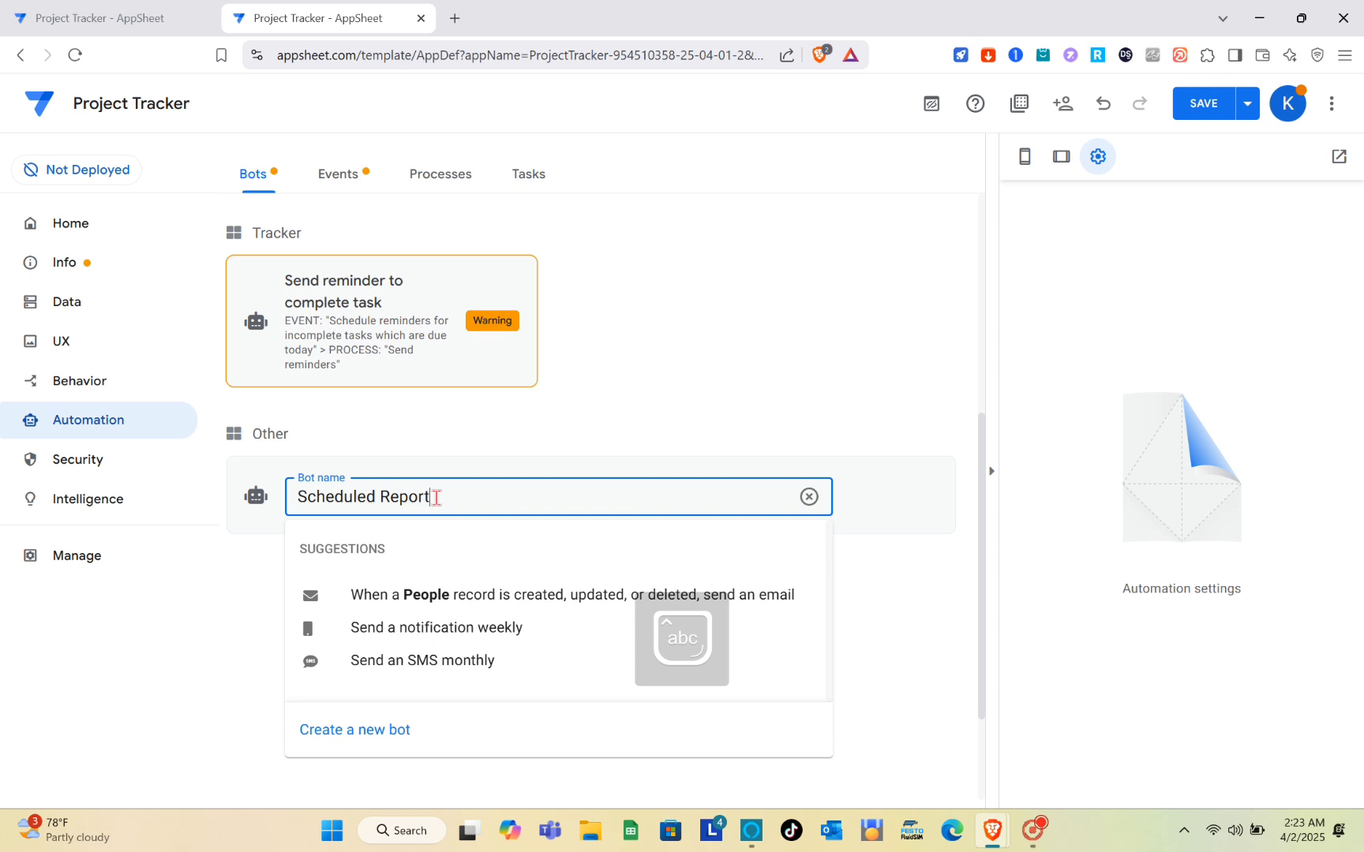
{"action": "key", "text": "Return"}
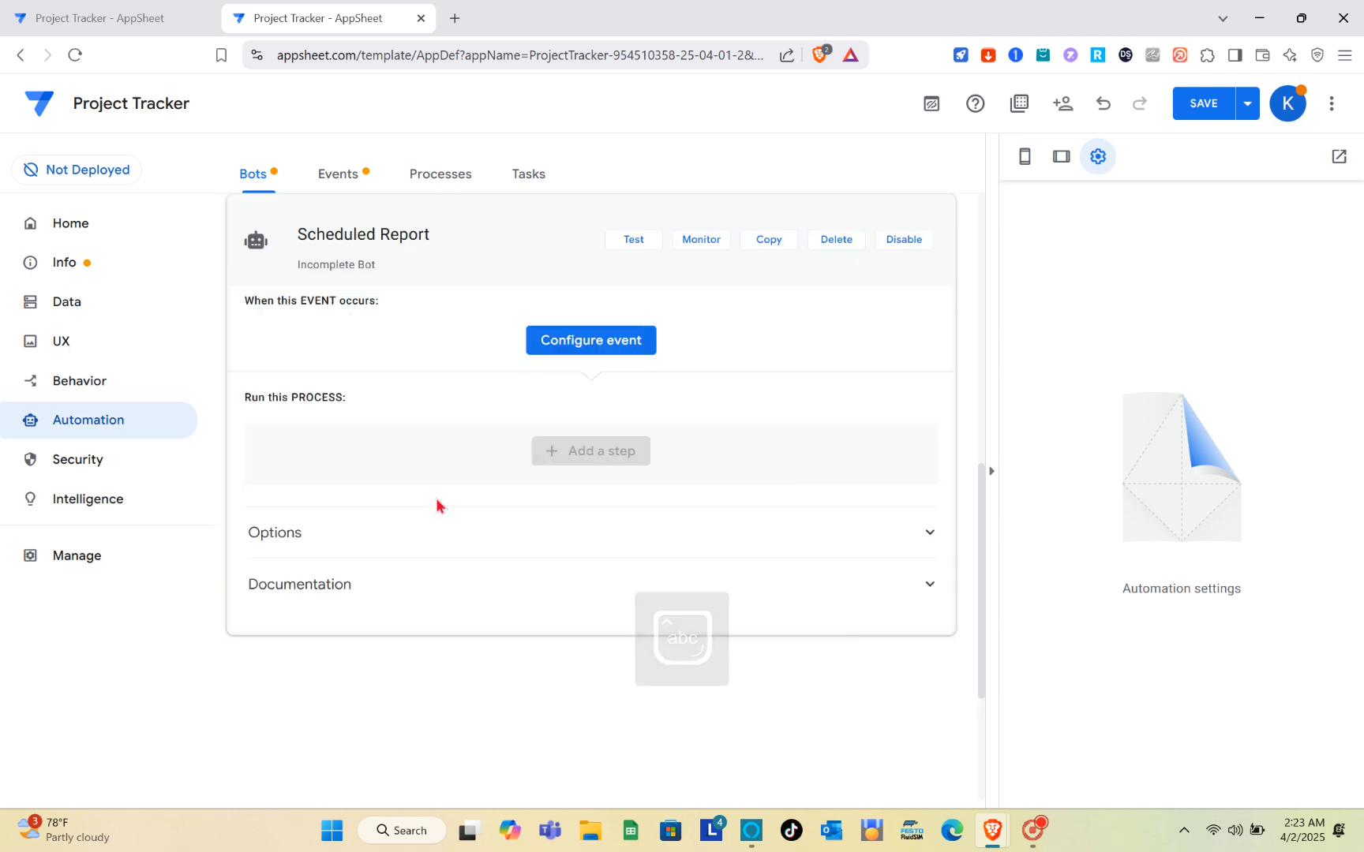
{"action": "scroll", "coordinate": [639, 347], "scroll_direction": "up", "scroll_amount": 2}
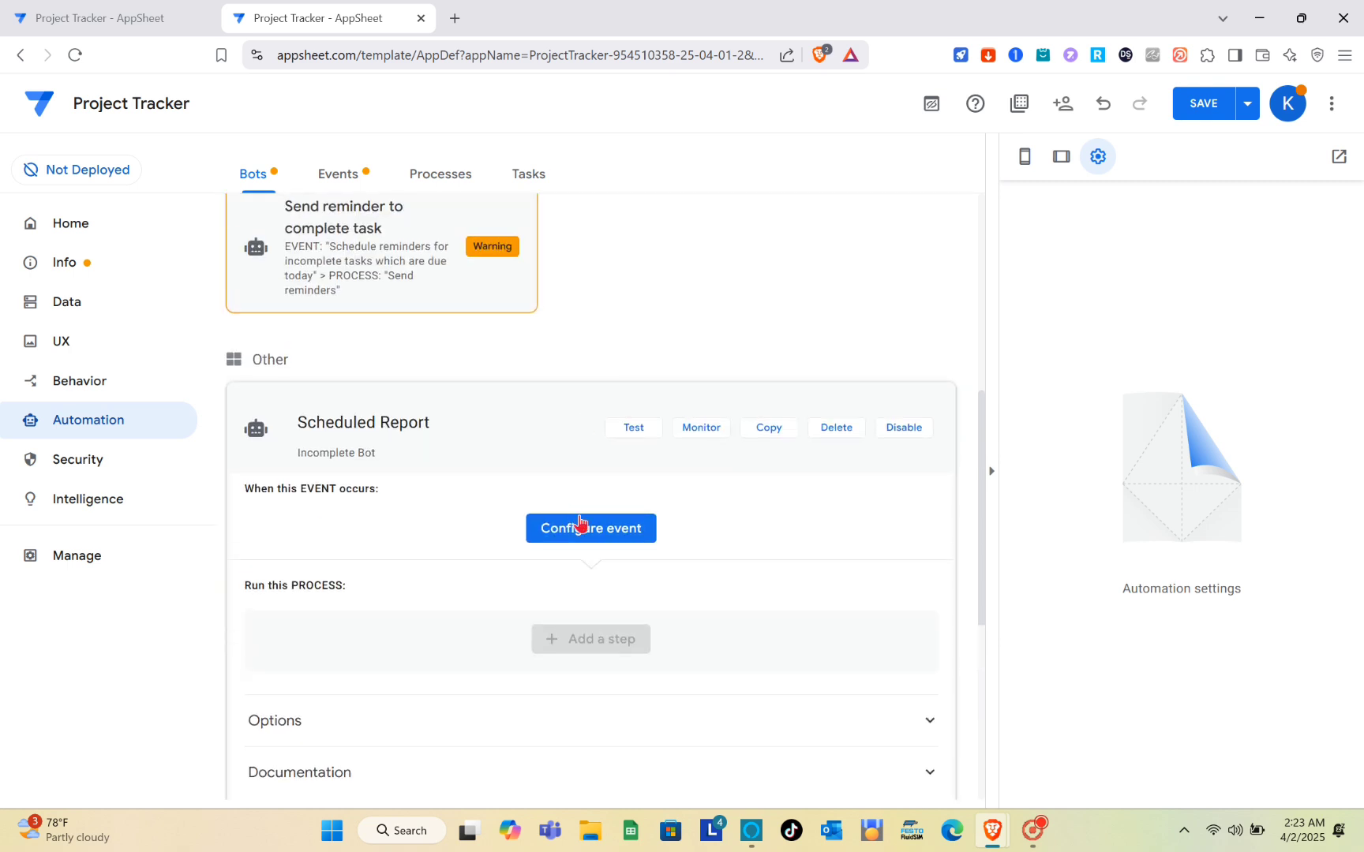
Step: Set the bot's triggering event to 'Scheduled: Every day'
{"action": "left_click", "coordinate": [590, 536]}
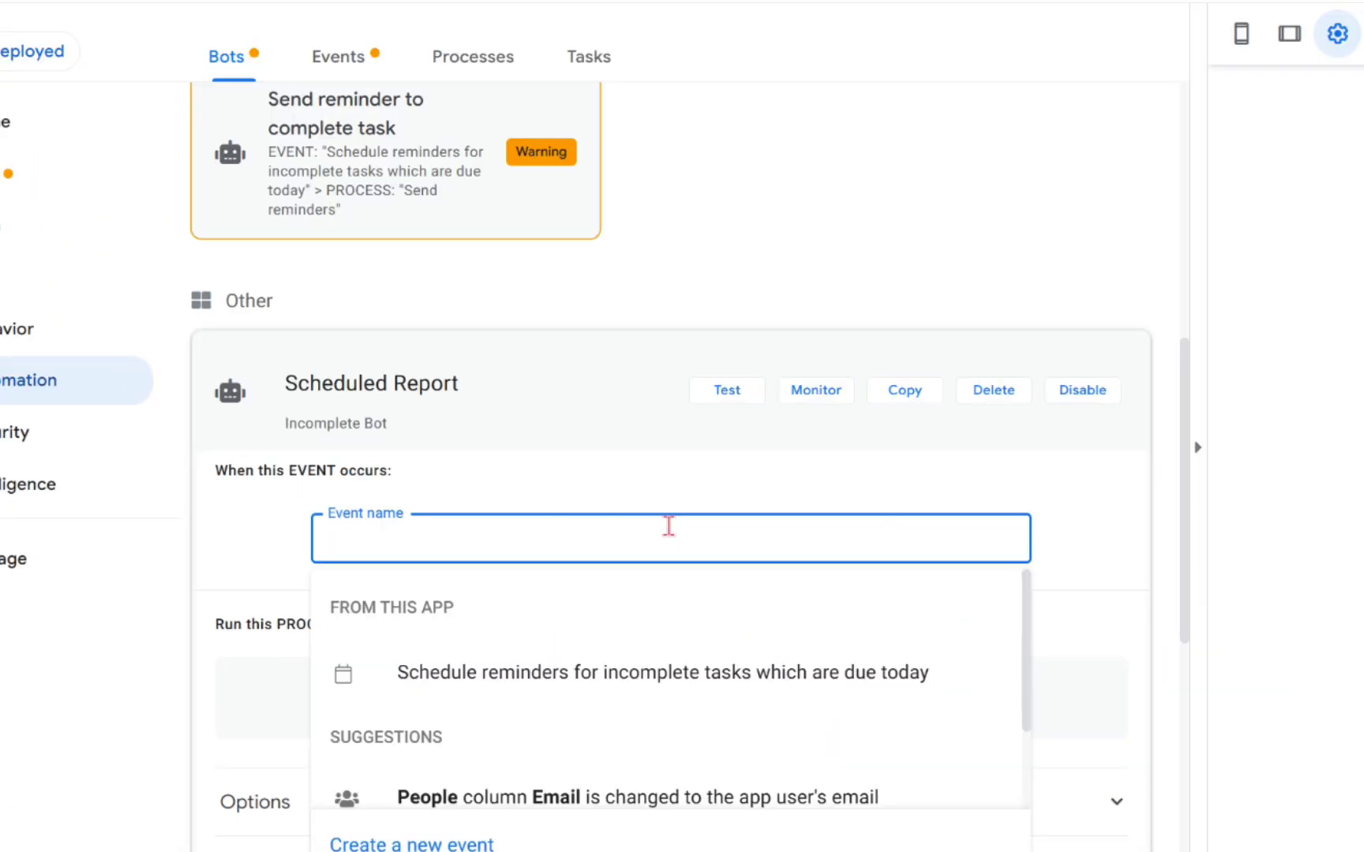
{"action": "type", "text": "Sc"}
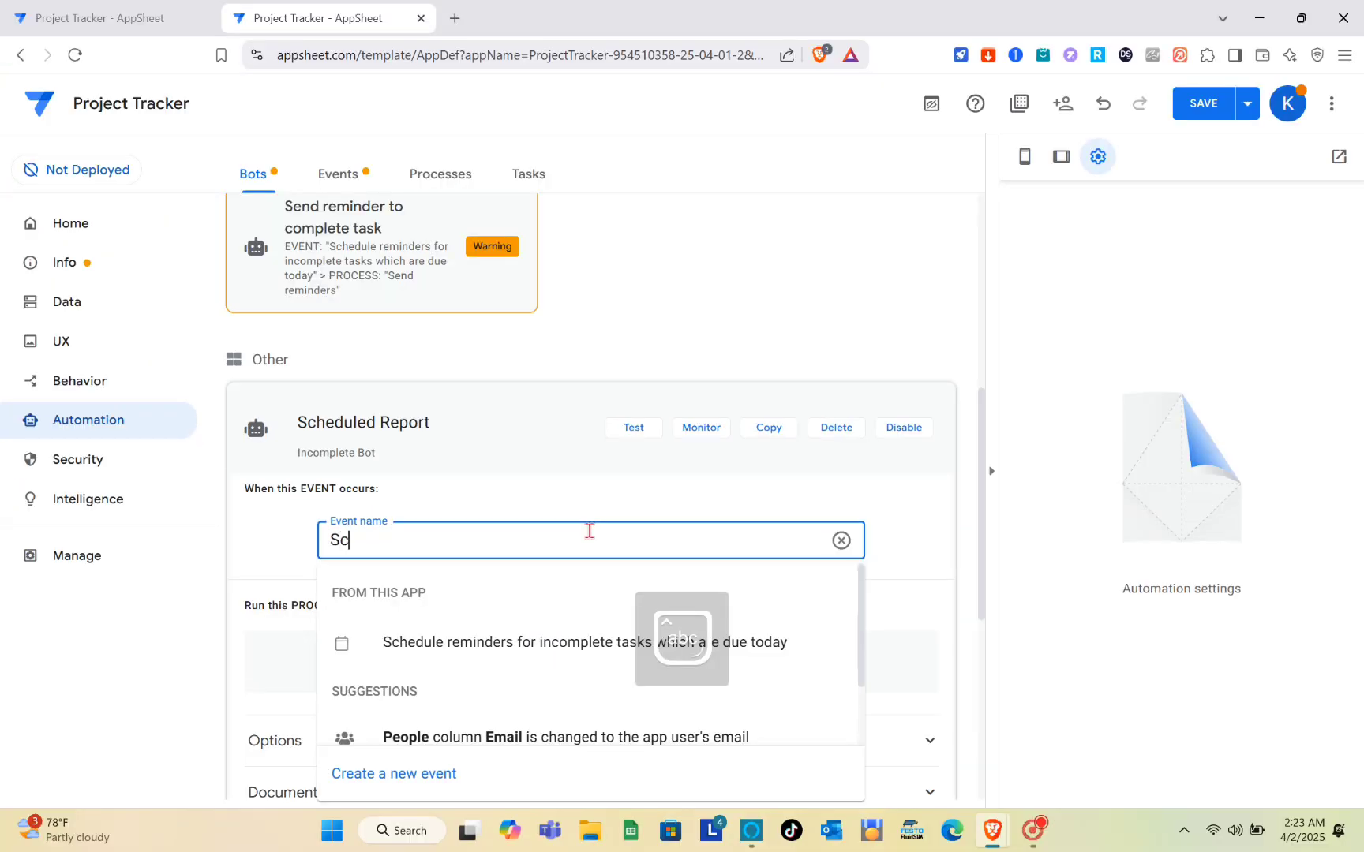
{"action": "type", "text": "hedules"}
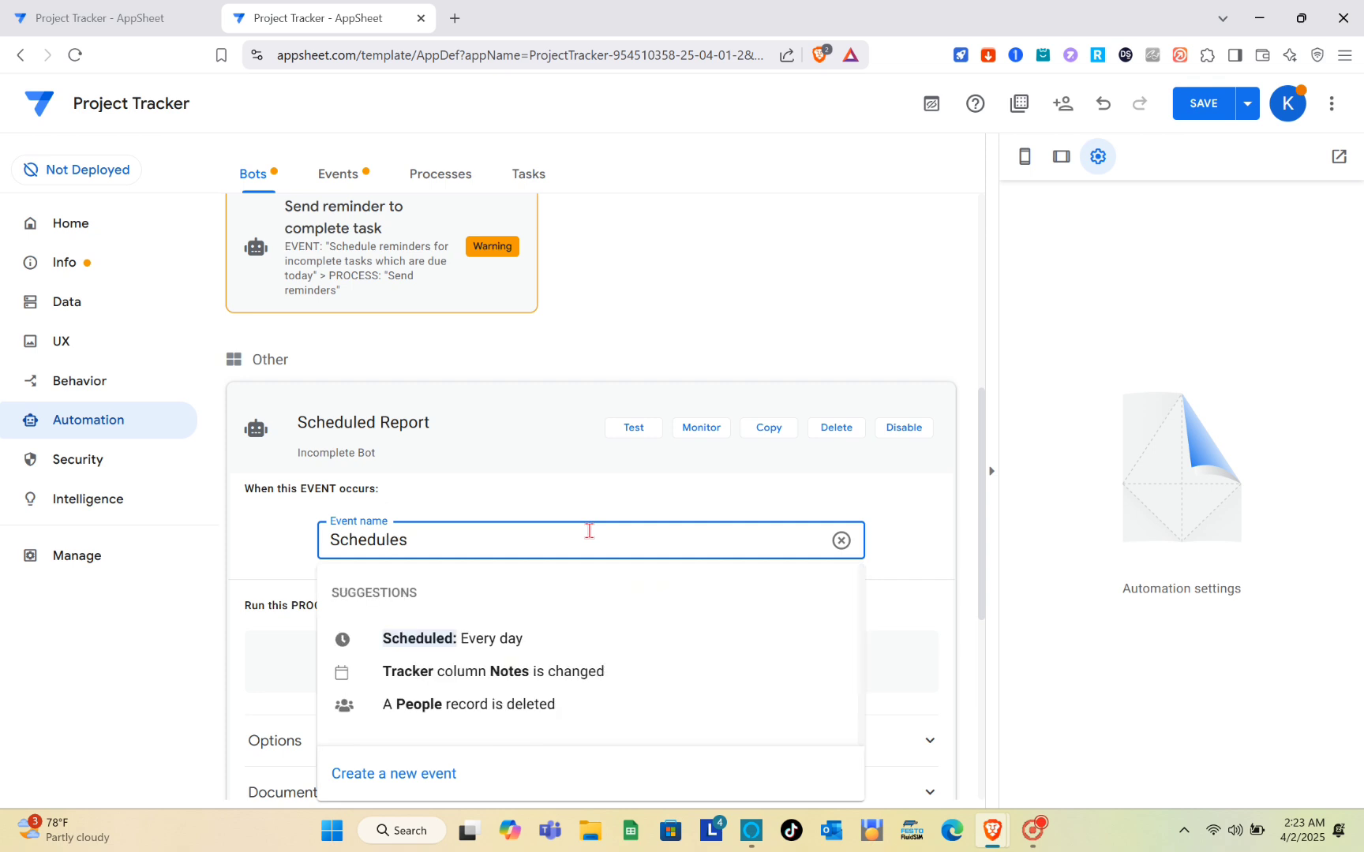
{"action": "key", "text": "BackSpace"}
{"action": "key", "text": "BackSpace"}
{"action": "type", "text": "d"}
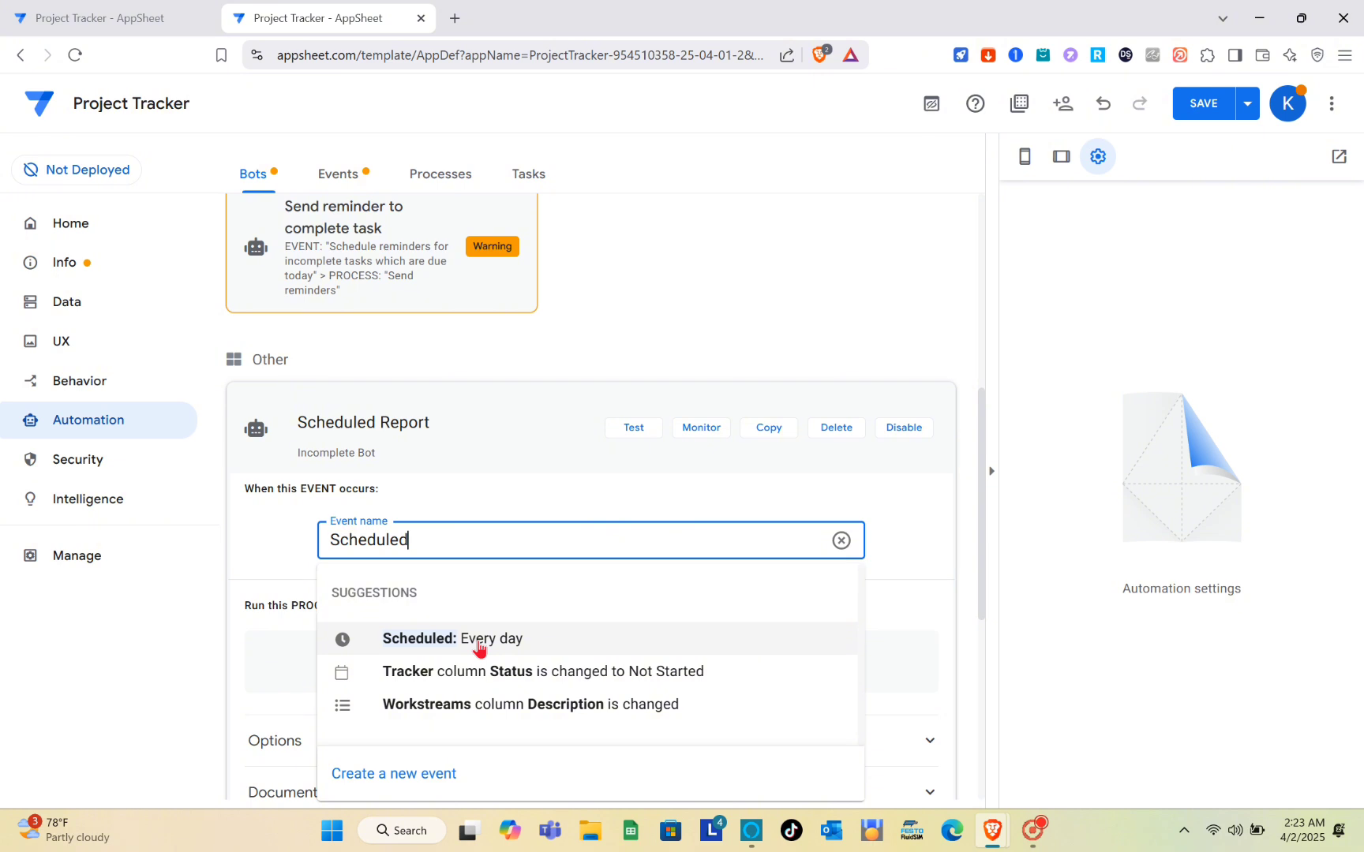
{"action": "left_click", "coordinate": [479, 648]}
Step: Change the event schedule to Weekly, running Monday at 12:00 am
{"action": "scroll", "coordinate": [605, 628], "scroll_direction": "down", "scroll_amount": 1}
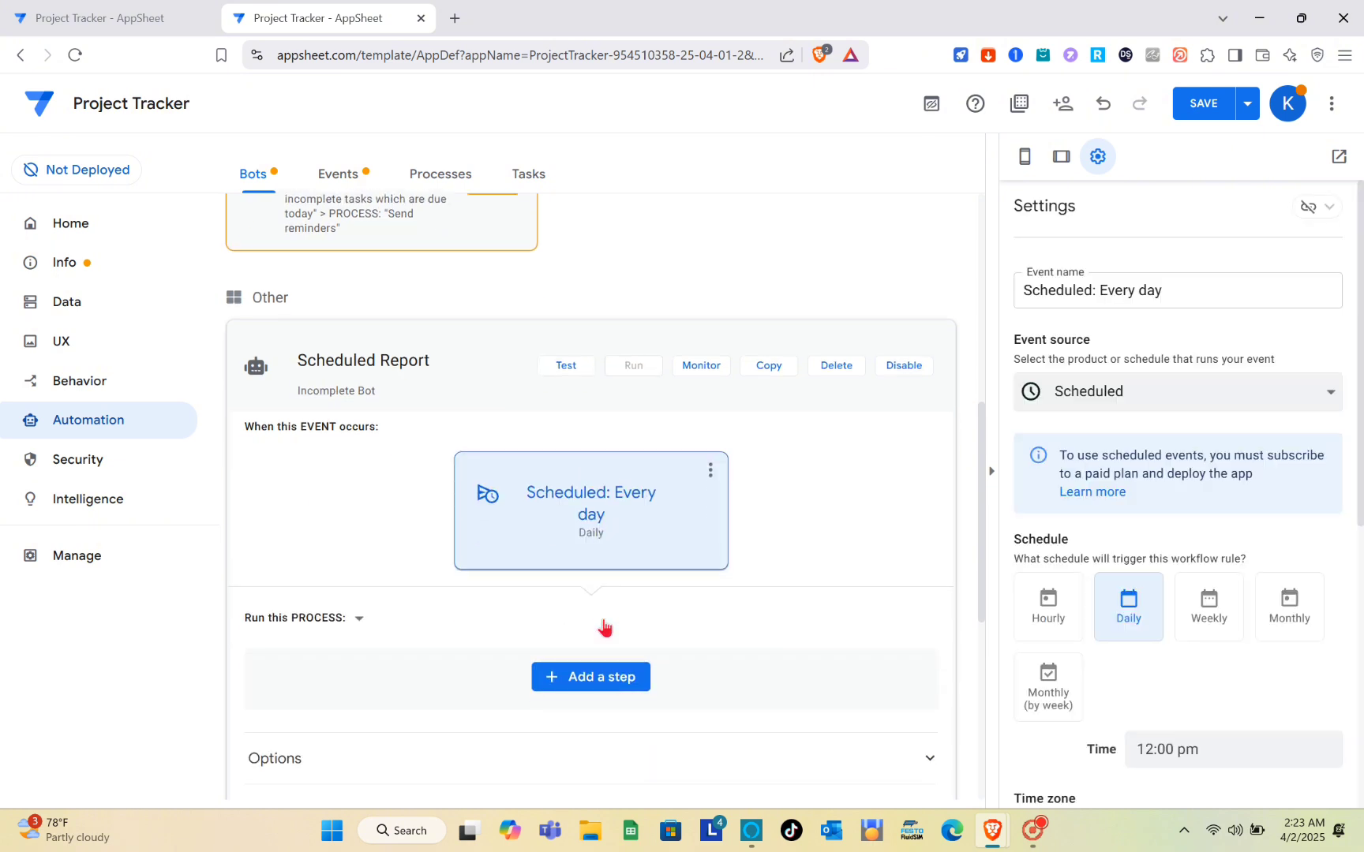
{"action": "scroll", "coordinate": [604, 628], "scroll_direction": "down", "scroll_amount": 1}
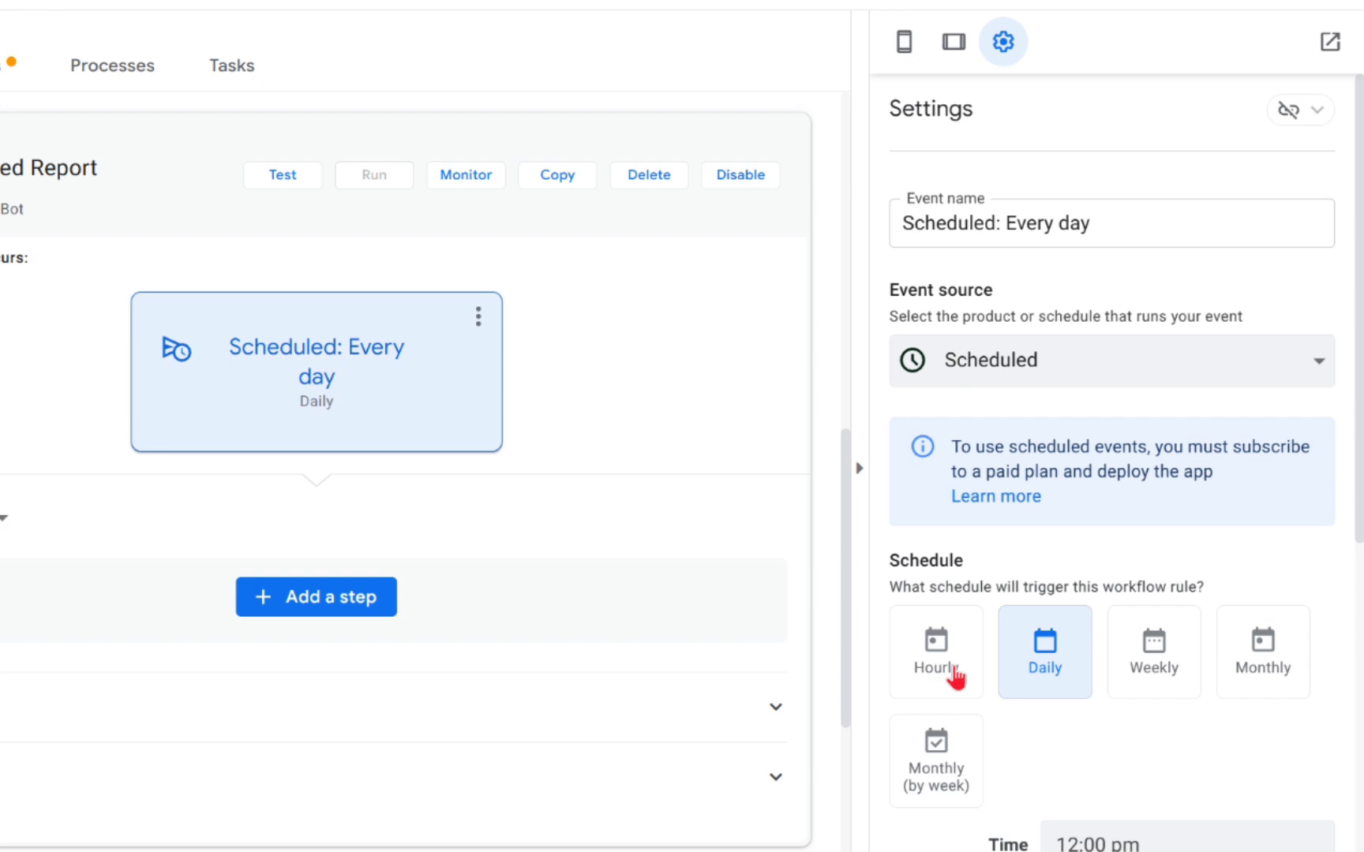
{"action": "left_click", "coordinate": [957, 675]}
{"action": "left_click", "coordinate": [1042, 671]}
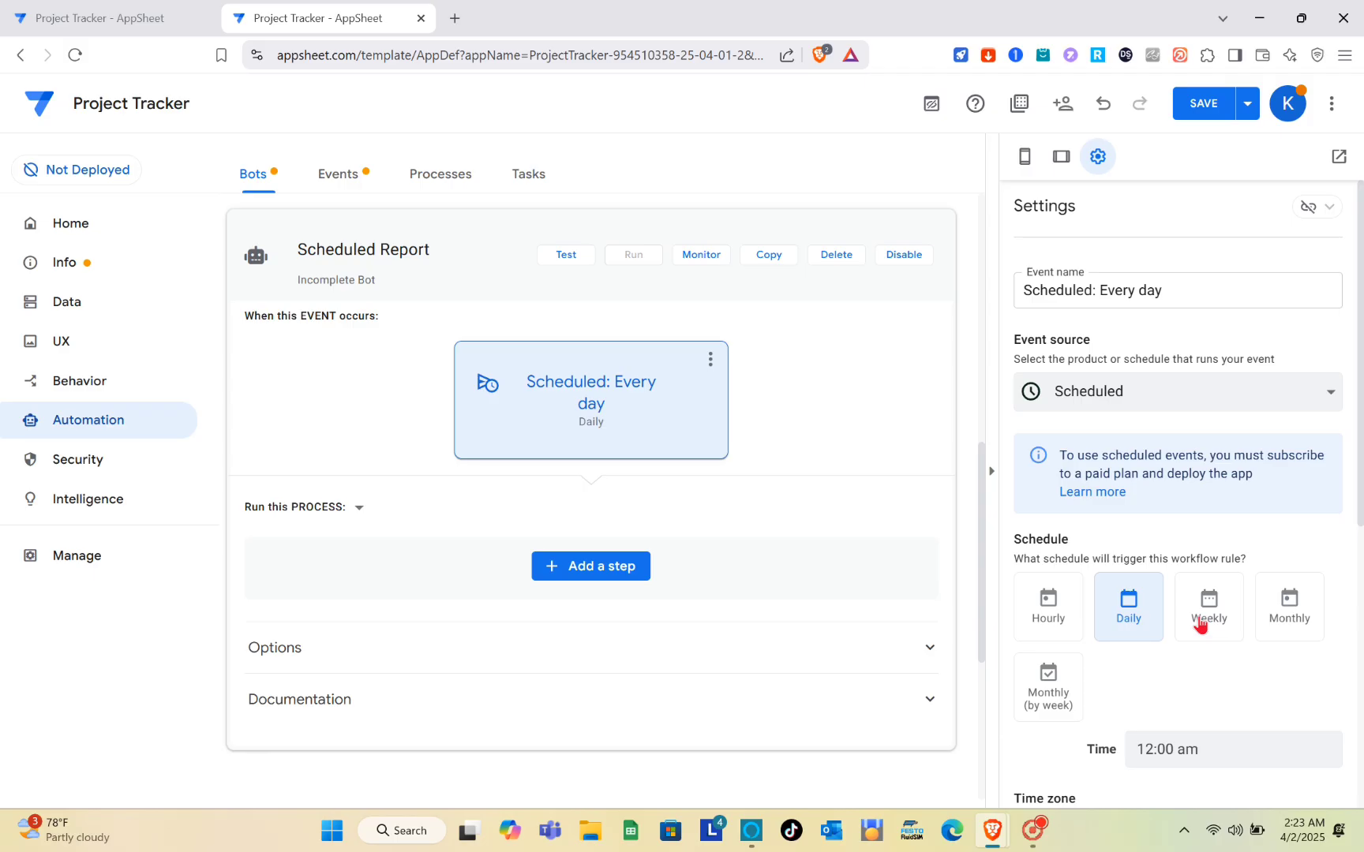
{"action": "left_click", "coordinate": [1201, 621]}
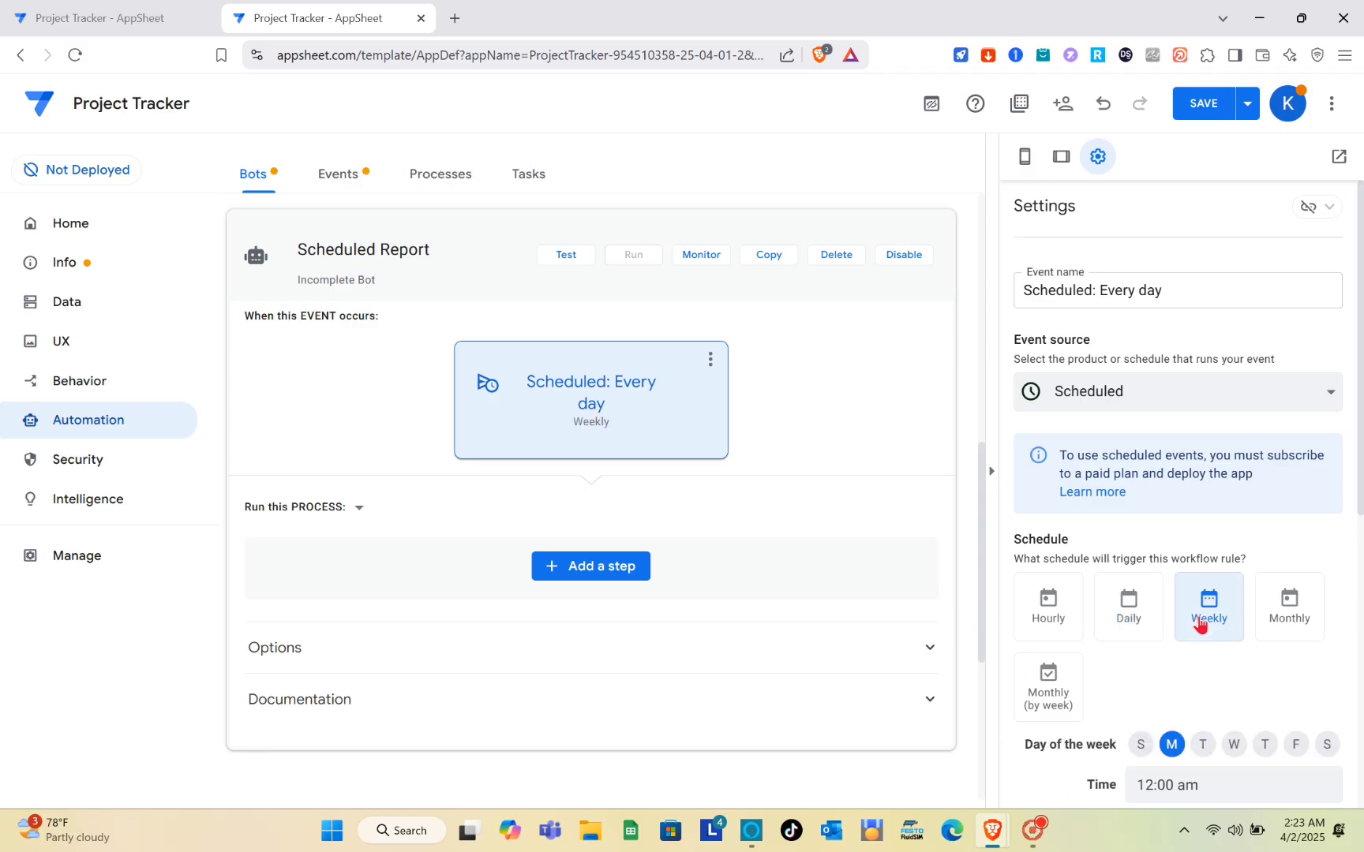
{"action": "left_click", "coordinate": [1130, 620]}
{"action": "left_click", "coordinate": [1196, 616]}
{"action": "scroll", "coordinate": [859, 592], "scroll_direction": "down", "scroll_amount": 3}
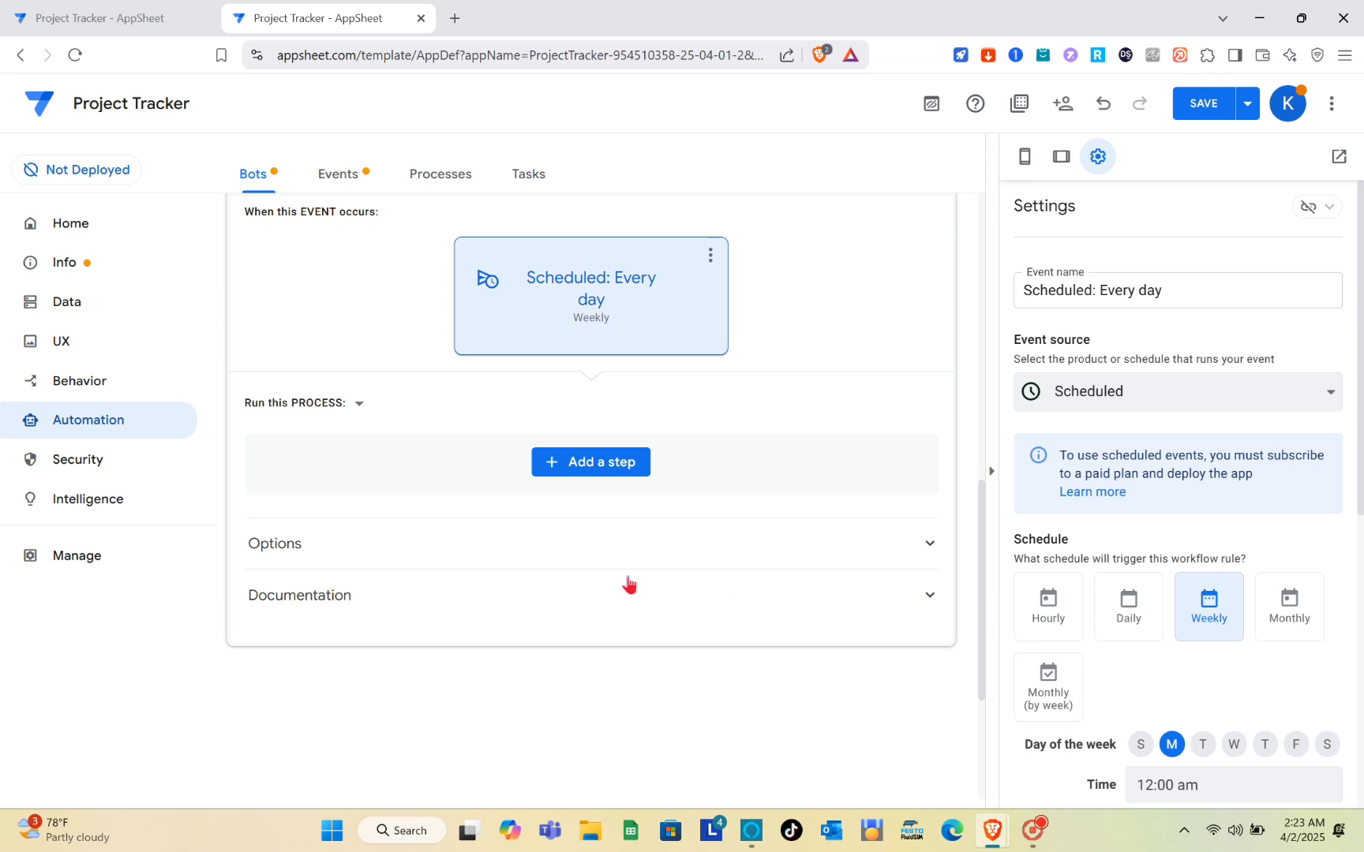
Step: Add a 'Send an email' step to the Scheduled Report bot's process
{"action": "left_click", "coordinate": [584, 467]}
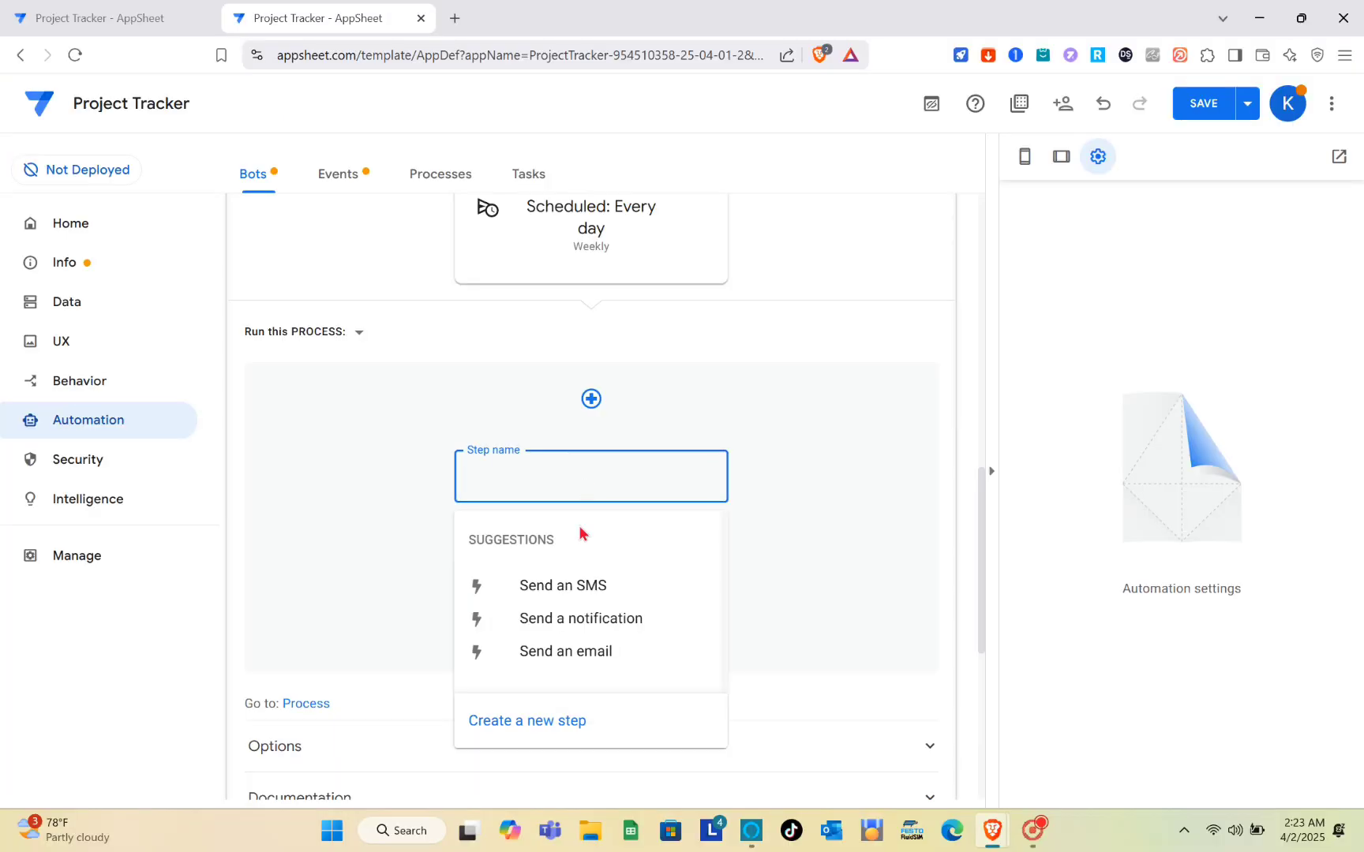
{"action": "left_click", "coordinate": [583, 653]}
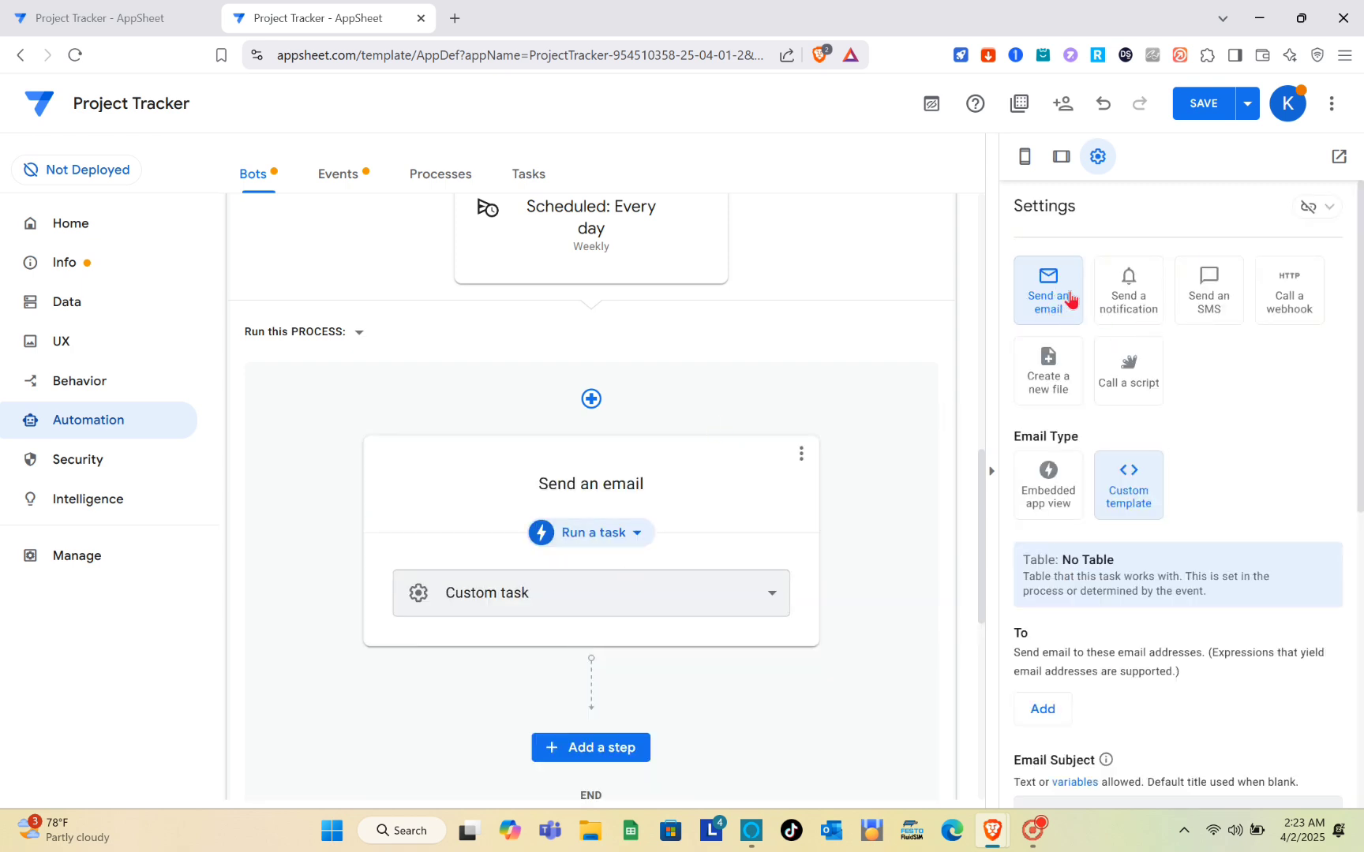
{"action": "scroll", "coordinate": [1193, 471], "scroll_direction": "down", "scroll_amount": 1}
{"action": "scroll", "coordinate": [1194, 466], "scroll_direction": "down", "scroll_amount": 2}
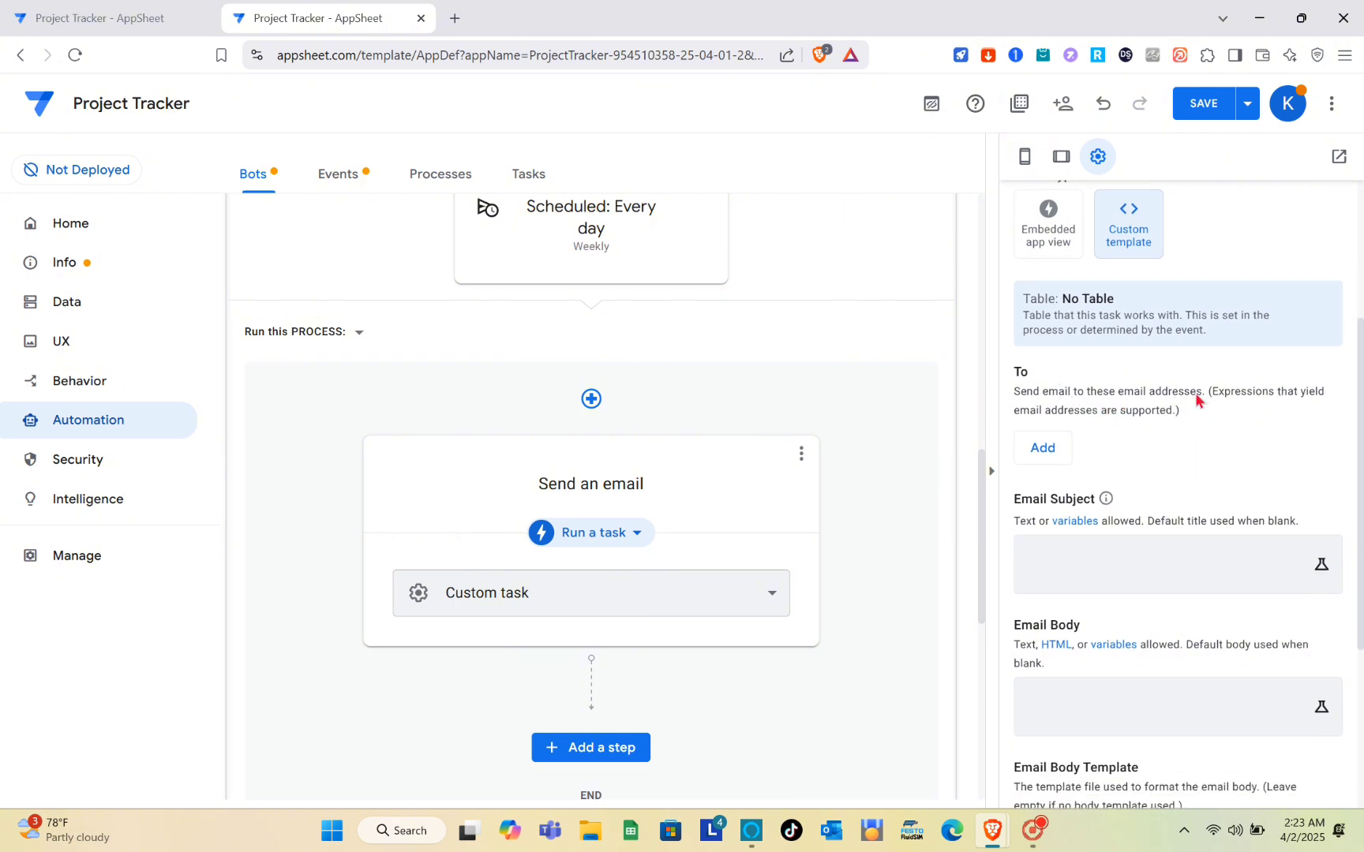
Step: Enter the recipient's e-mail address in the To list and add a second empty row
{"action": "left_click", "coordinate": [1057, 456]}
{"action": "left_click", "coordinate": [1115, 454]}
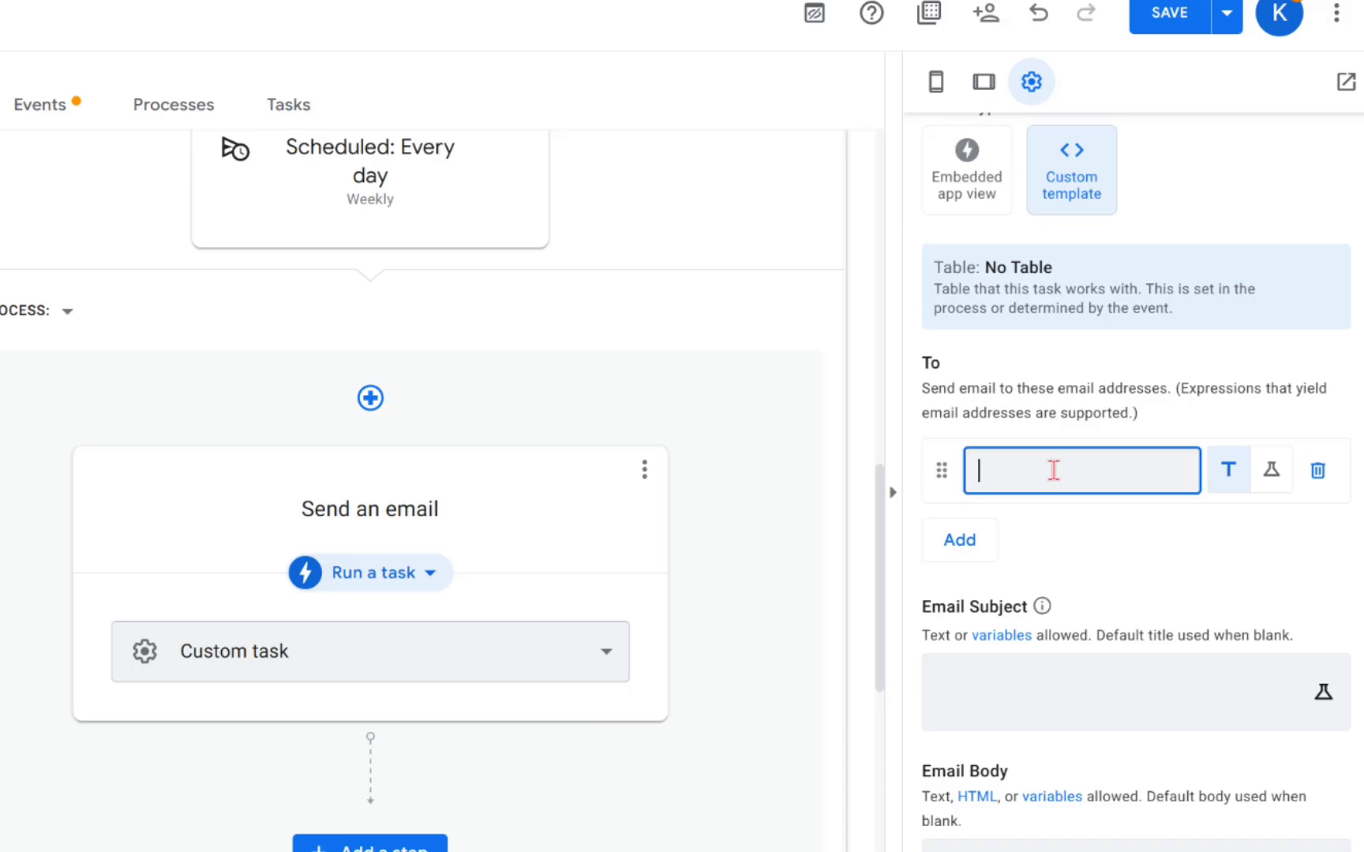
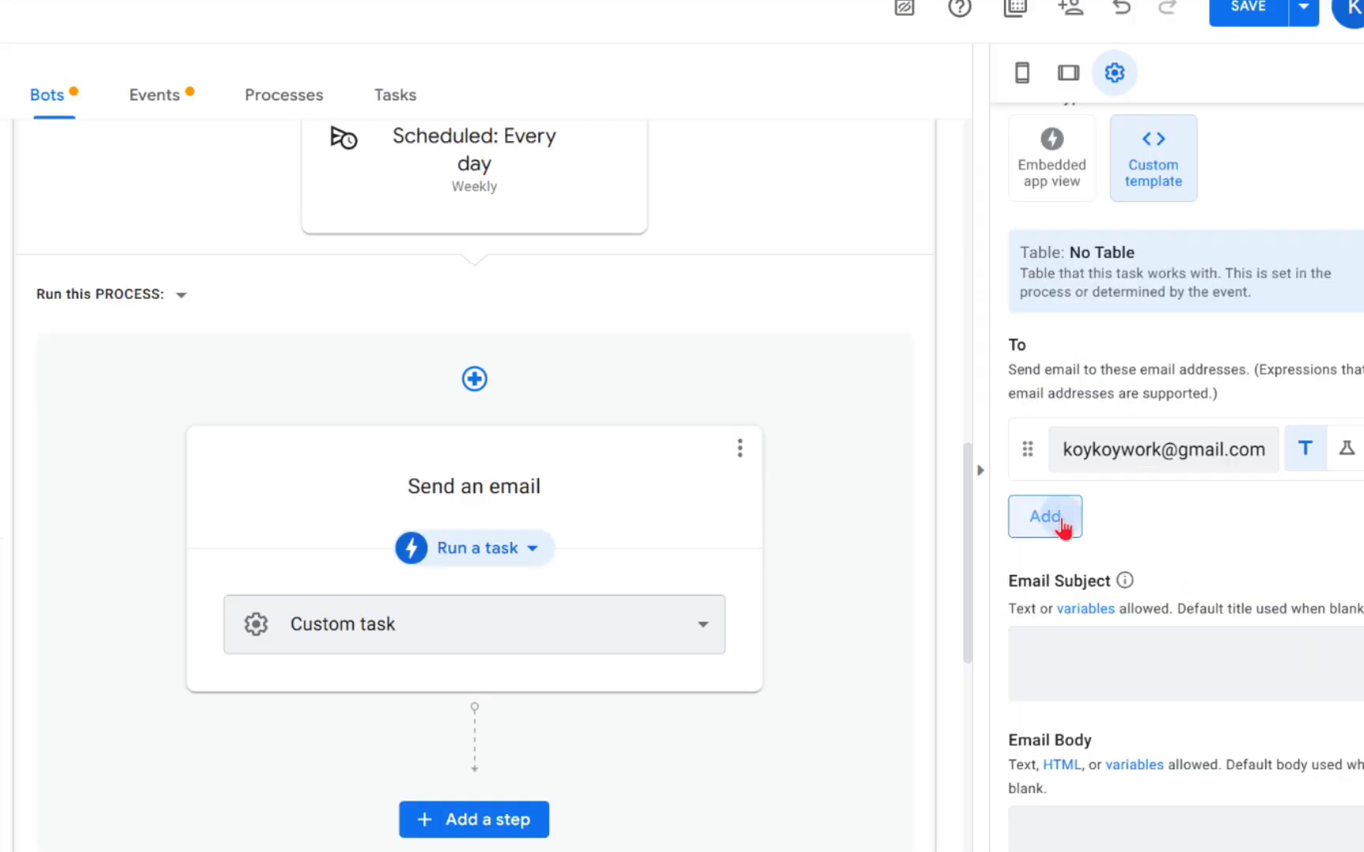
{"action": "left_click", "coordinate": [1058, 511]}
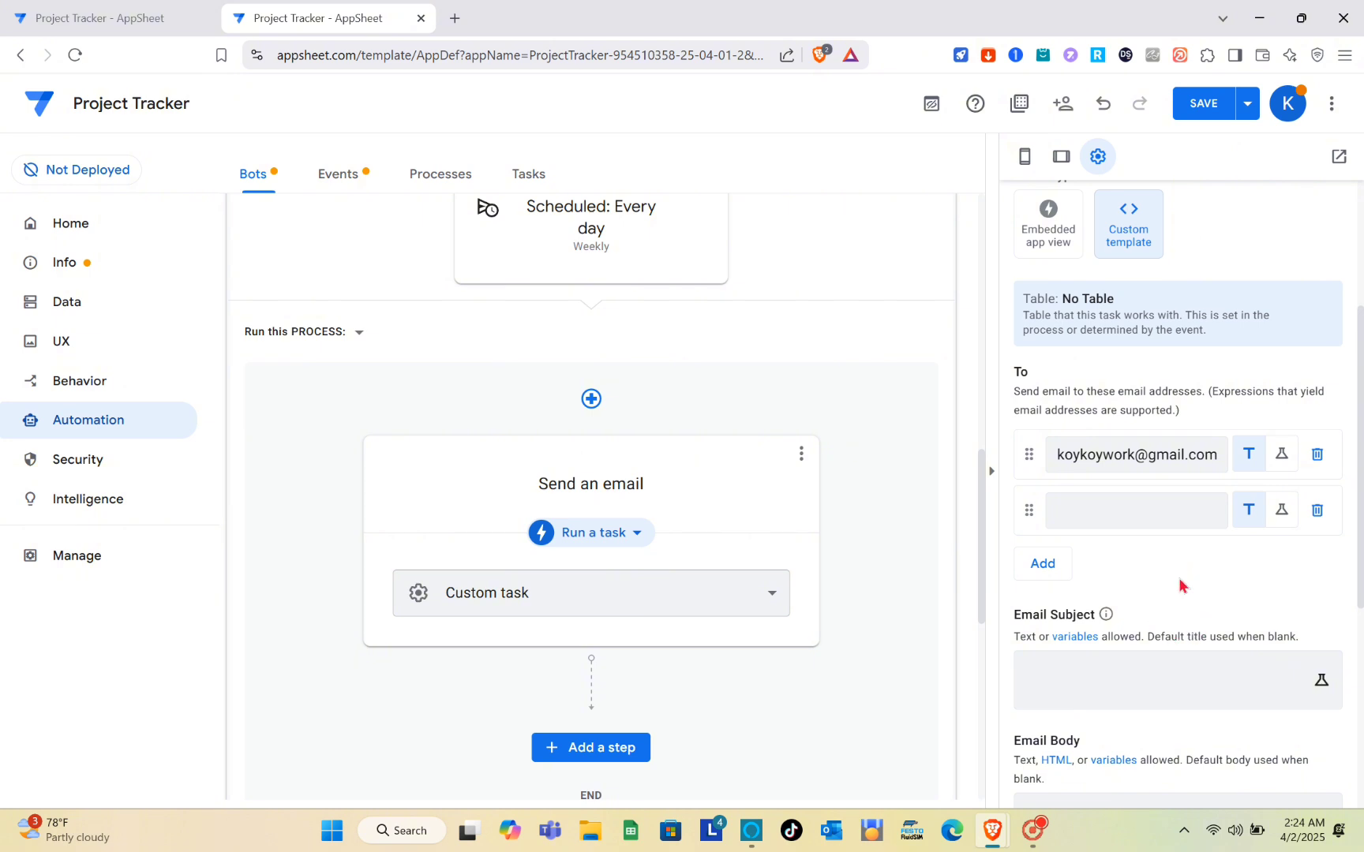
{"action": "scroll", "coordinate": [1179, 582], "scroll_direction": "down", "scroll_amount": 2}
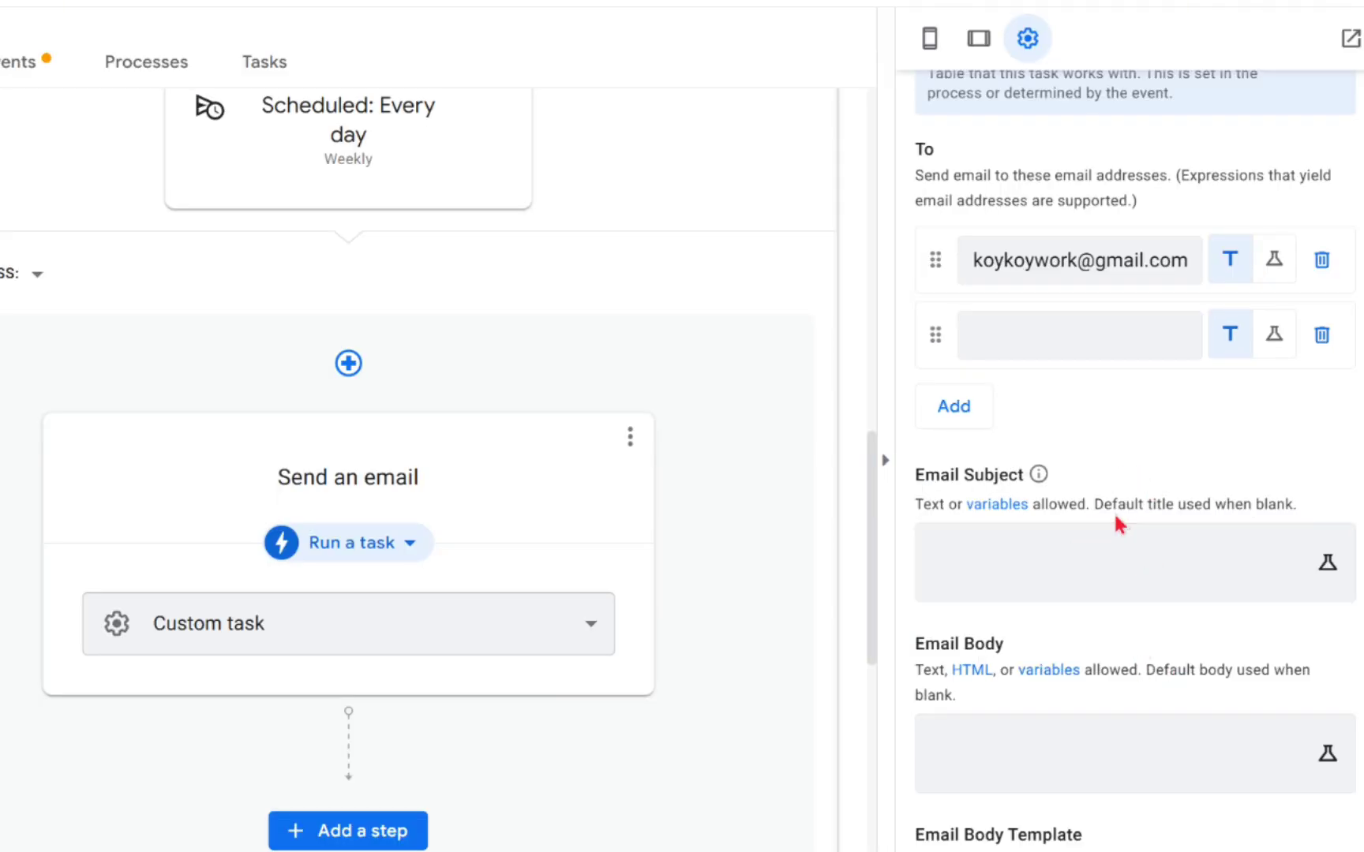
{"action": "left_click", "coordinate": [1075, 568]}
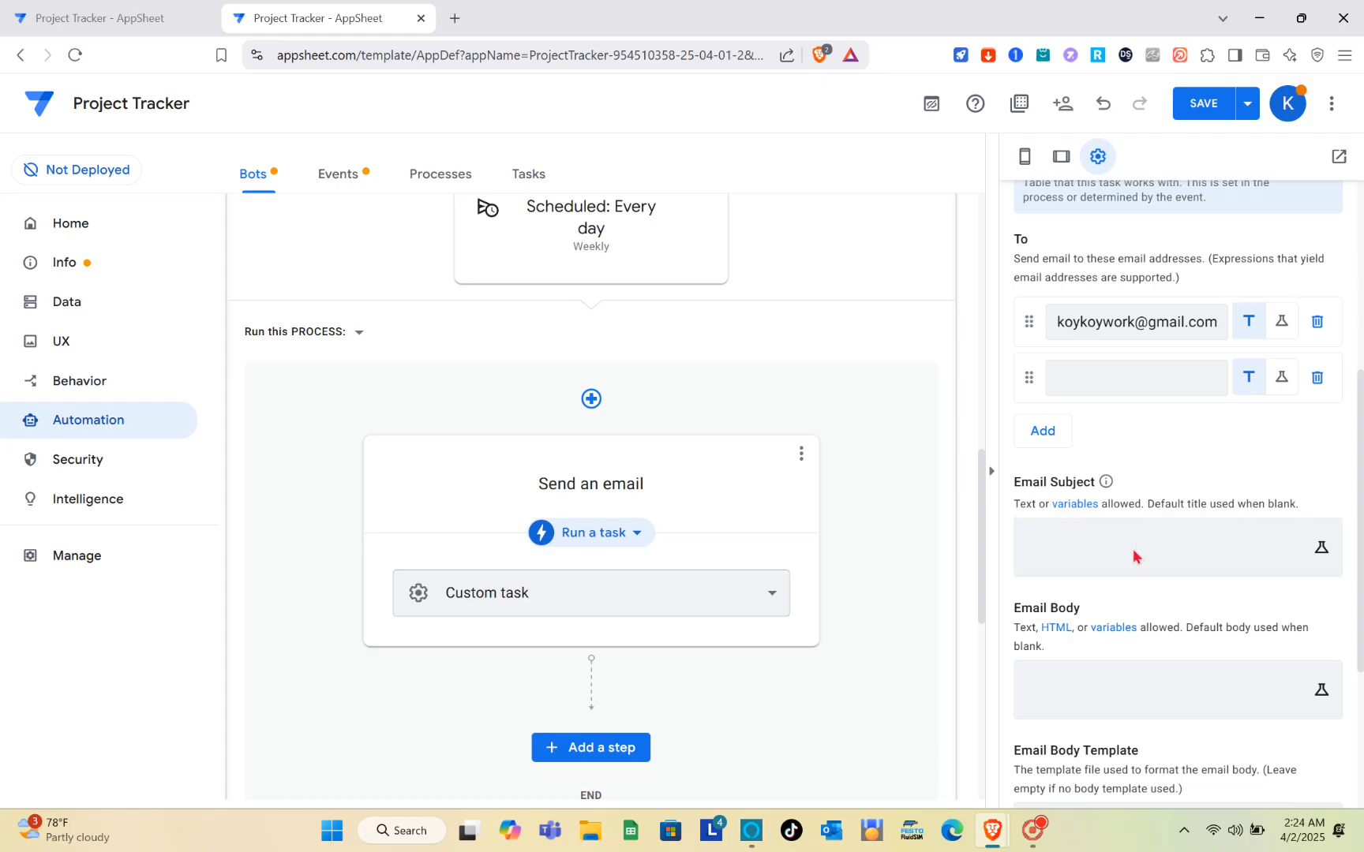
{"action": "left_click", "coordinate": [1133, 552]}
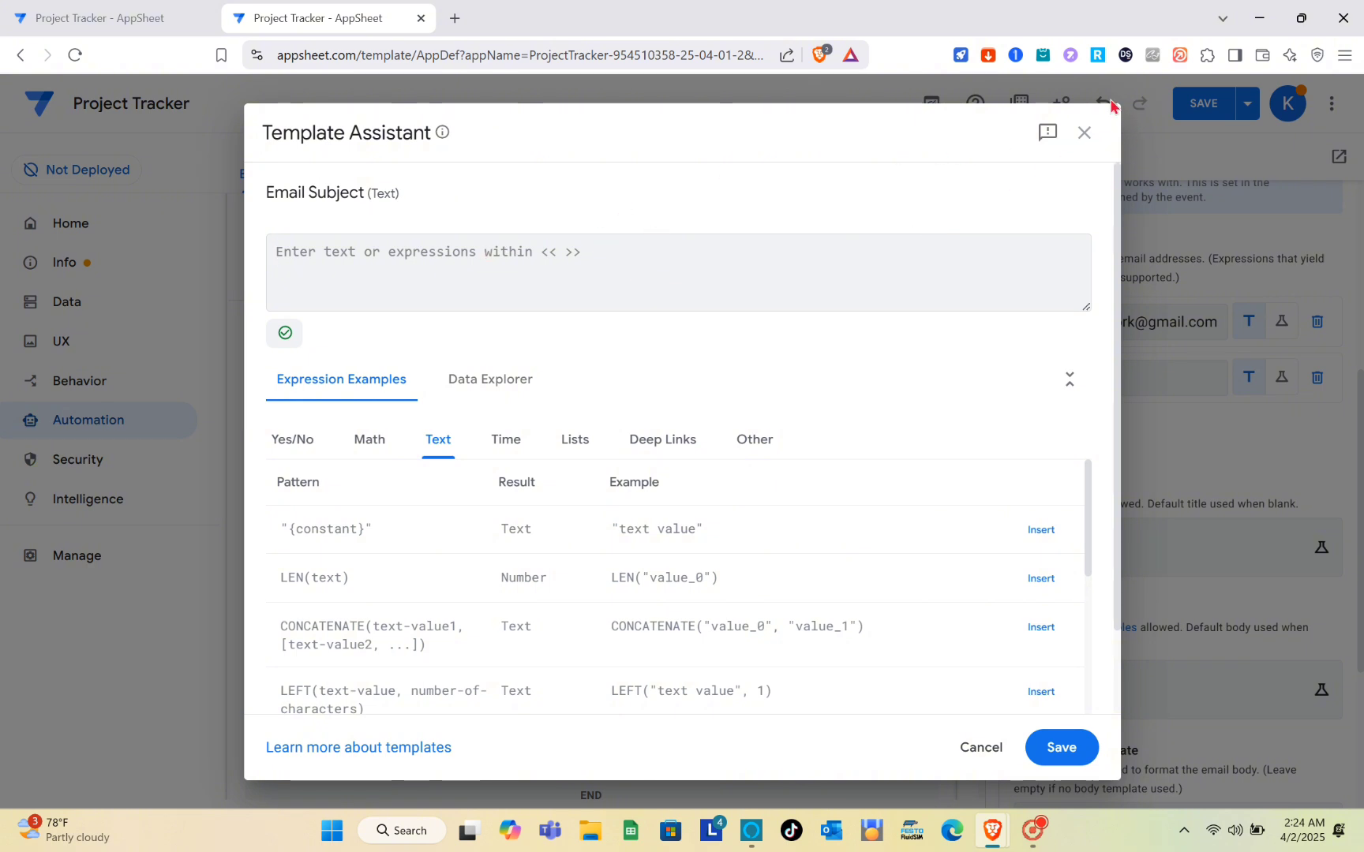
{"action": "left_click", "coordinate": [1084, 133]}
{"action": "scroll", "coordinate": [1215, 523], "scroll_direction": "down", "scroll_amount": 3}
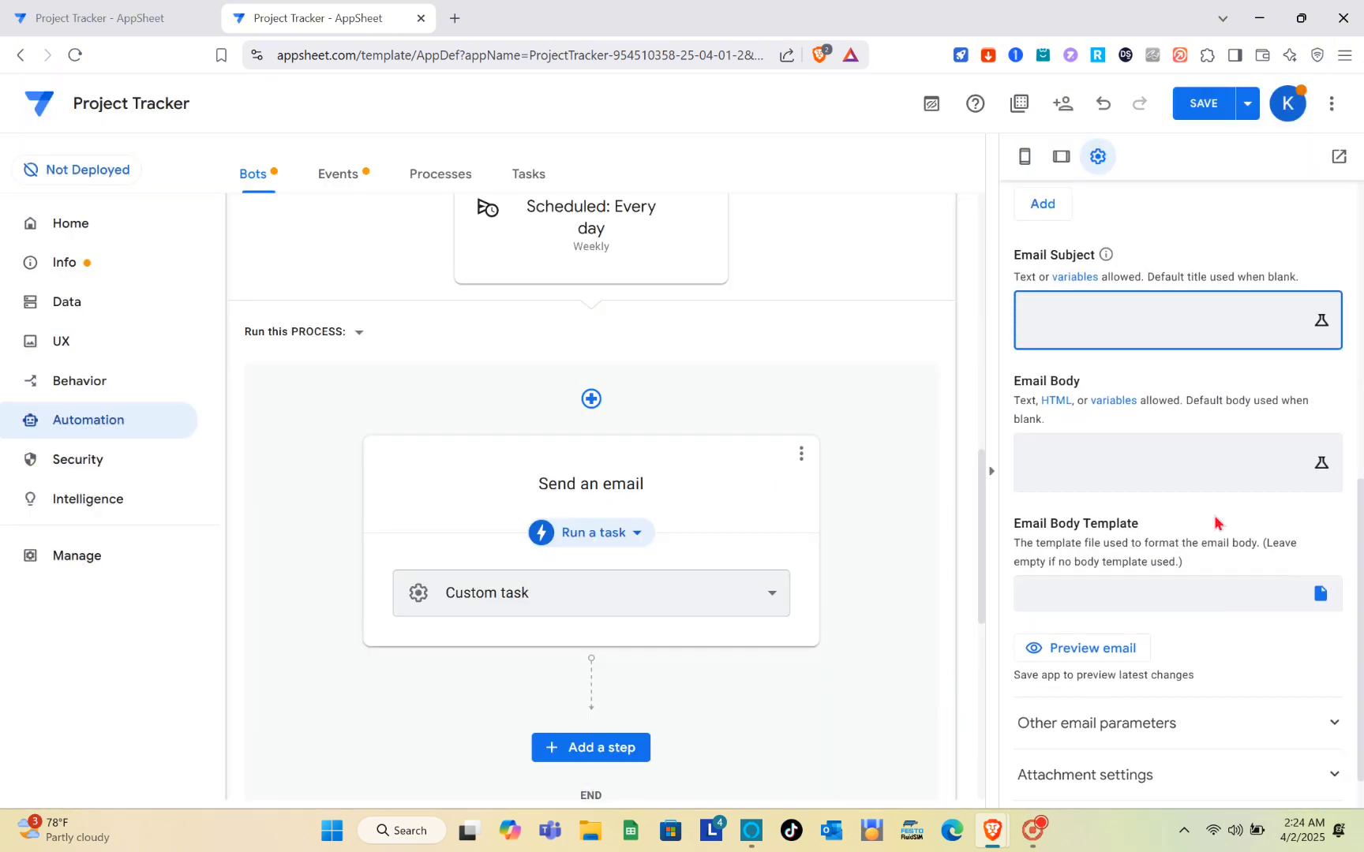
{"action": "left_click", "coordinate": [1097, 476]}
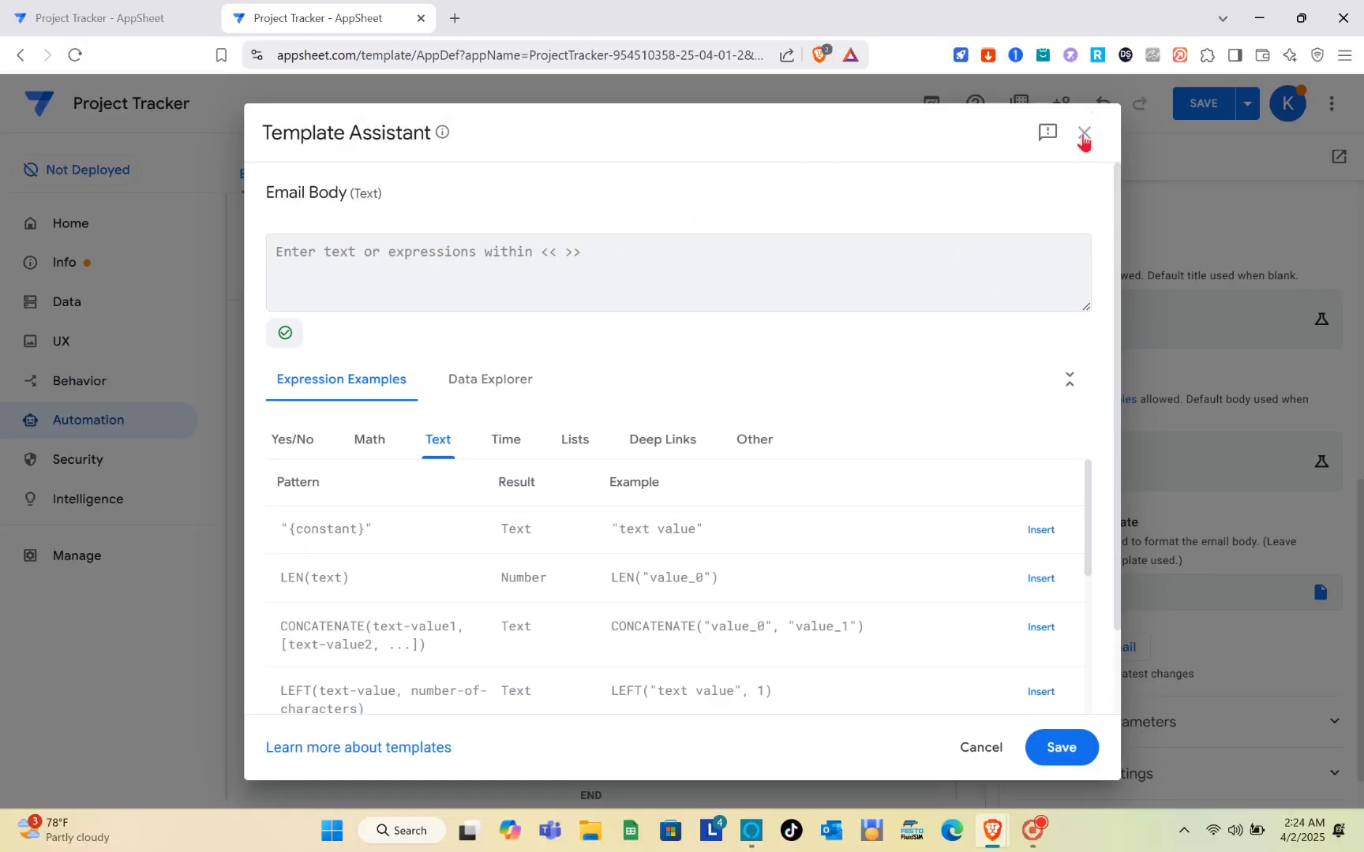
{"action": "left_click", "coordinate": [1163, 75]}
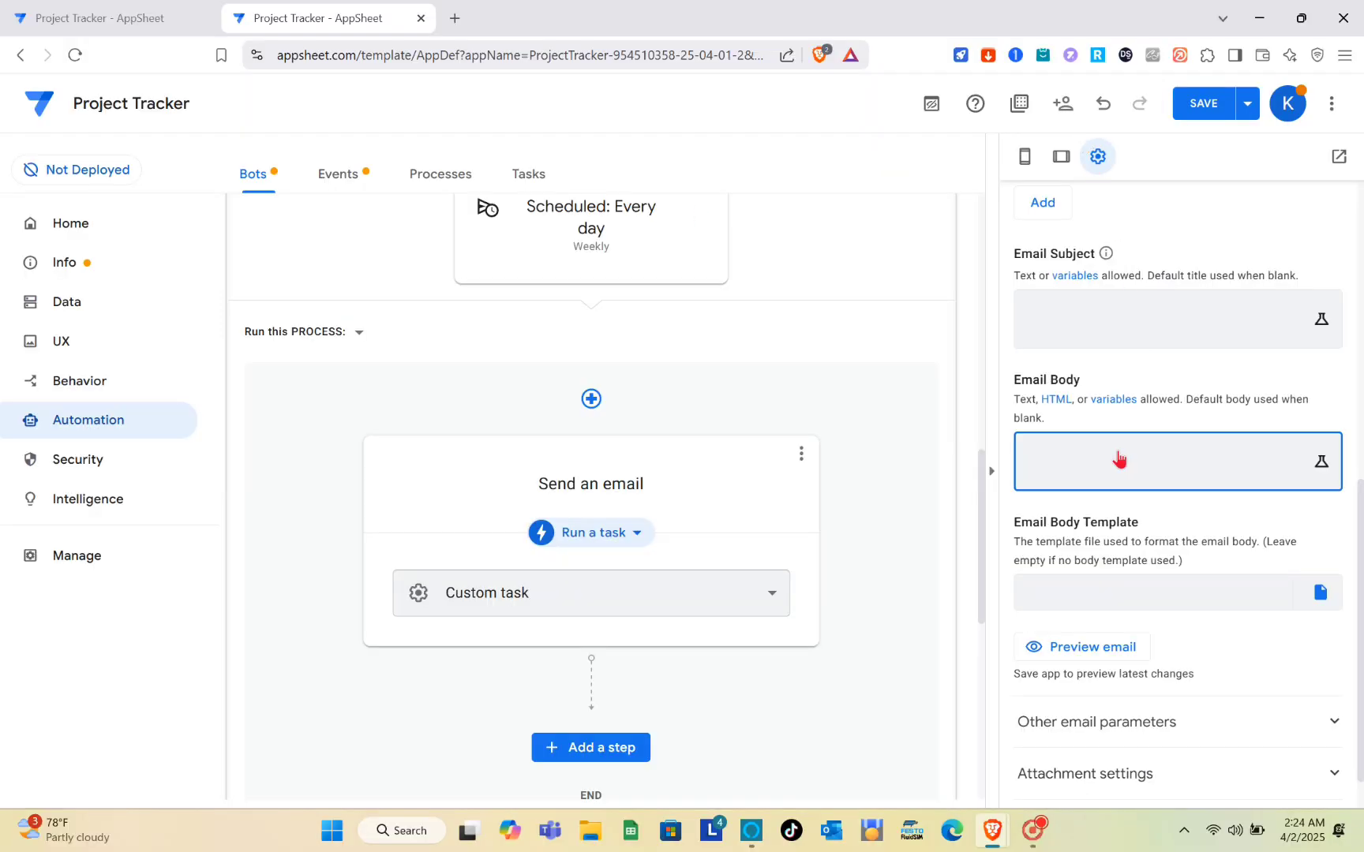
{"action": "scroll", "coordinate": [1120, 459], "scroll_direction": "down", "scroll_amount": 1}
{"action": "left_click", "coordinate": [1082, 549]}
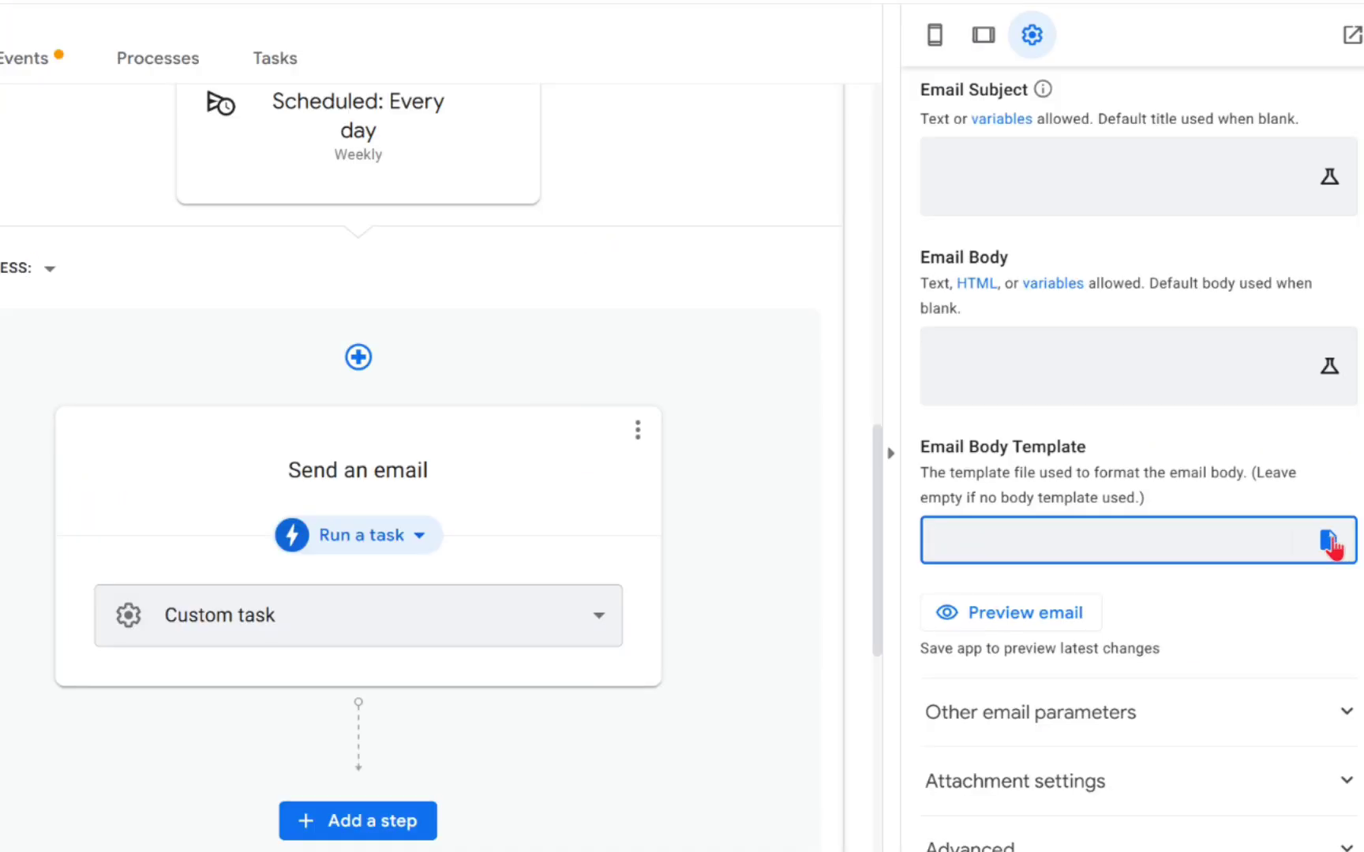
{"action": "left_click", "coordinate": [1103, 598]}
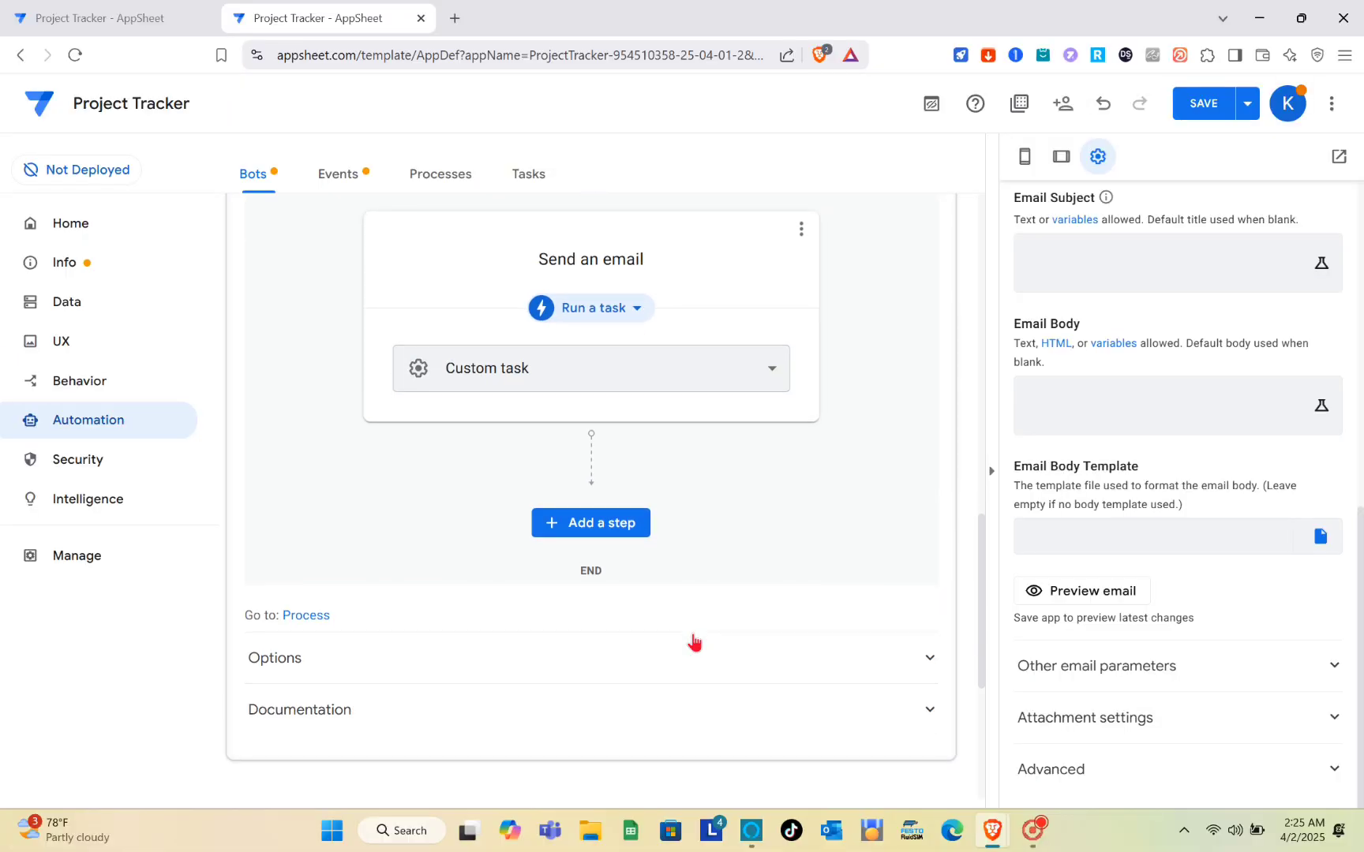
Step: Save the app changes so the Scheduled Report bot is stored
{"action": "scroll", "coordinate": [695, 644], "scroll_direction": "up", "scroll_amount": 2}
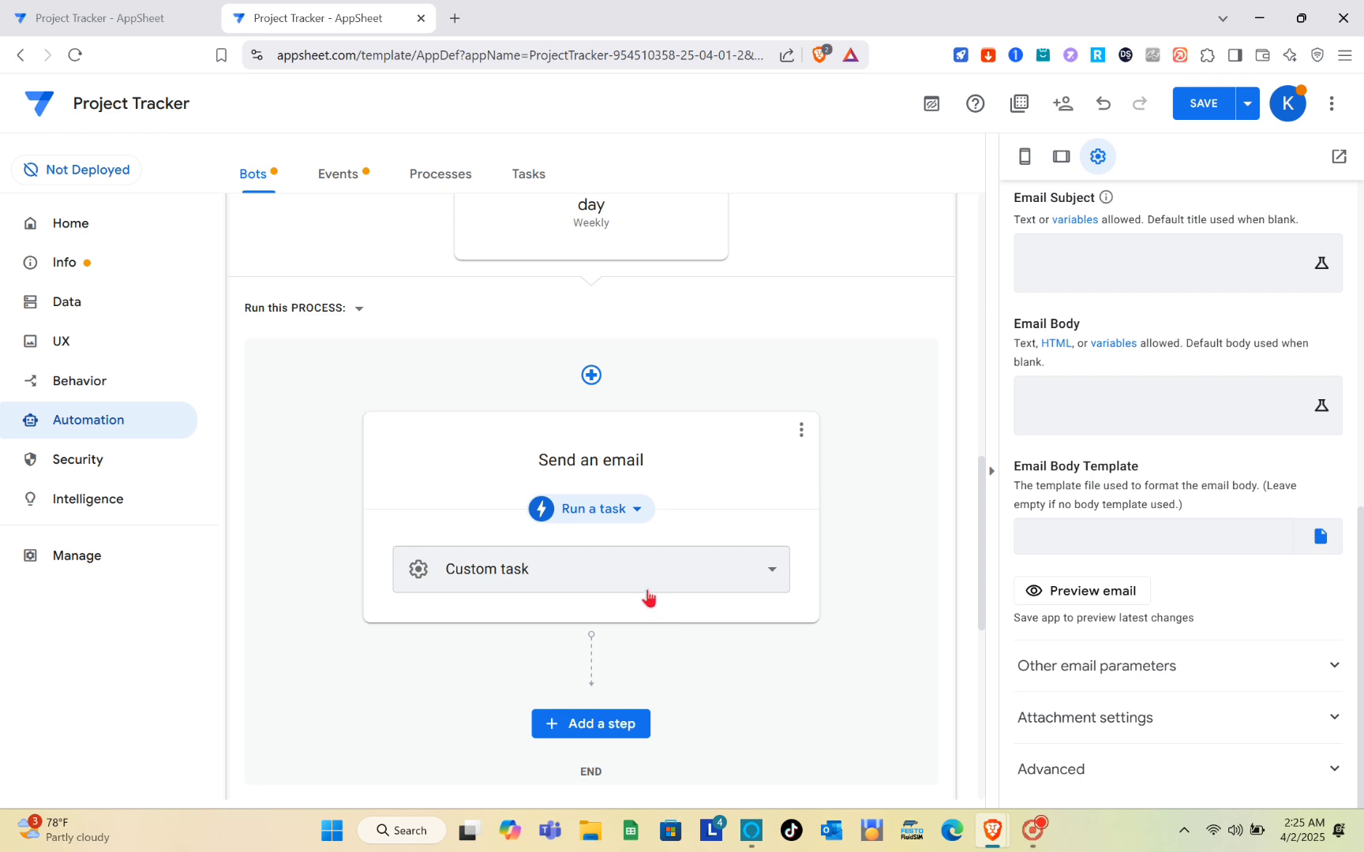
{"action": "scroll", "coordinate": [813, 459], "scroll_direction": "up", "scroll_amount": 8}
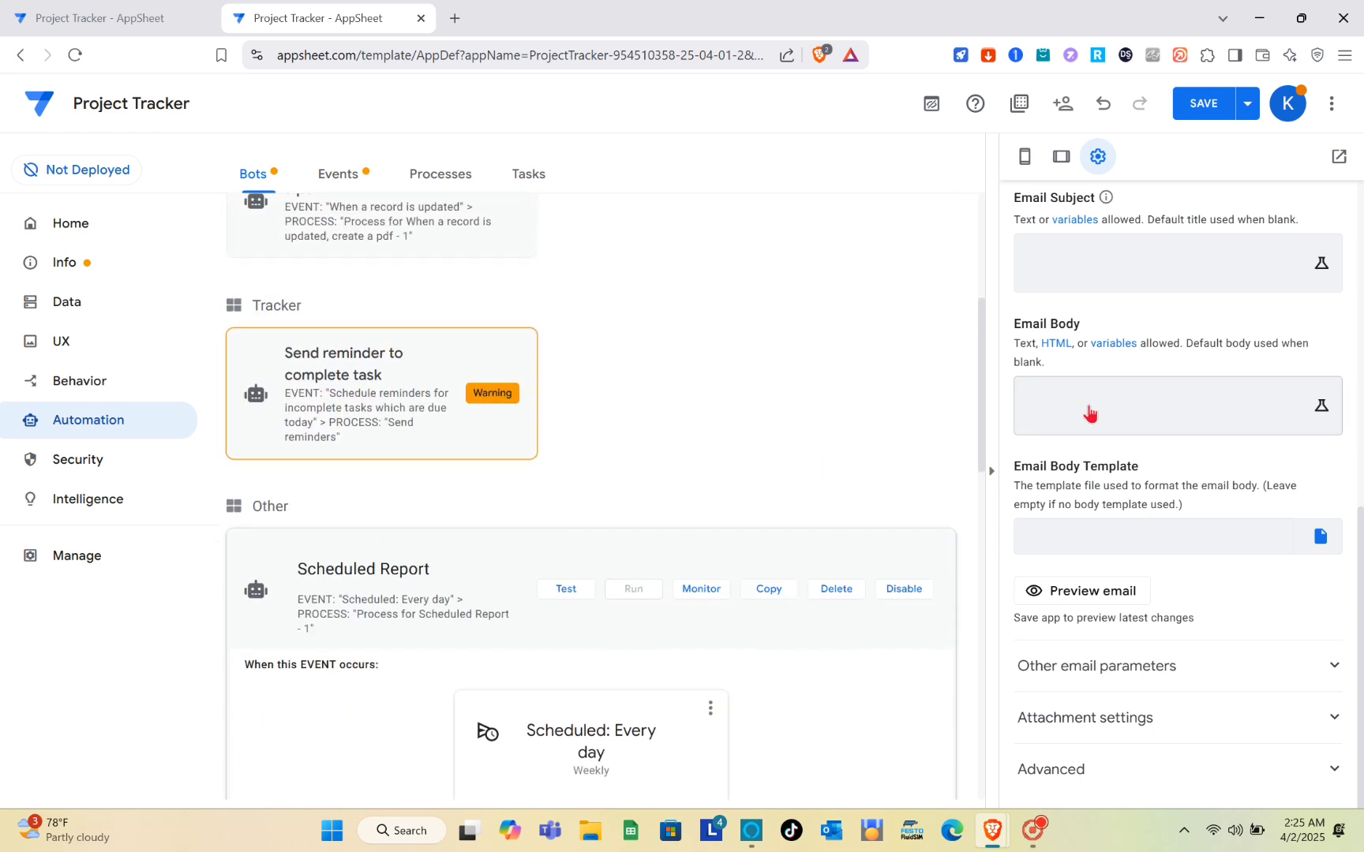
{"action": "scroll", "coordinate": [1089, 412], "scroll_direction": "up", "scroll_amount": 10}
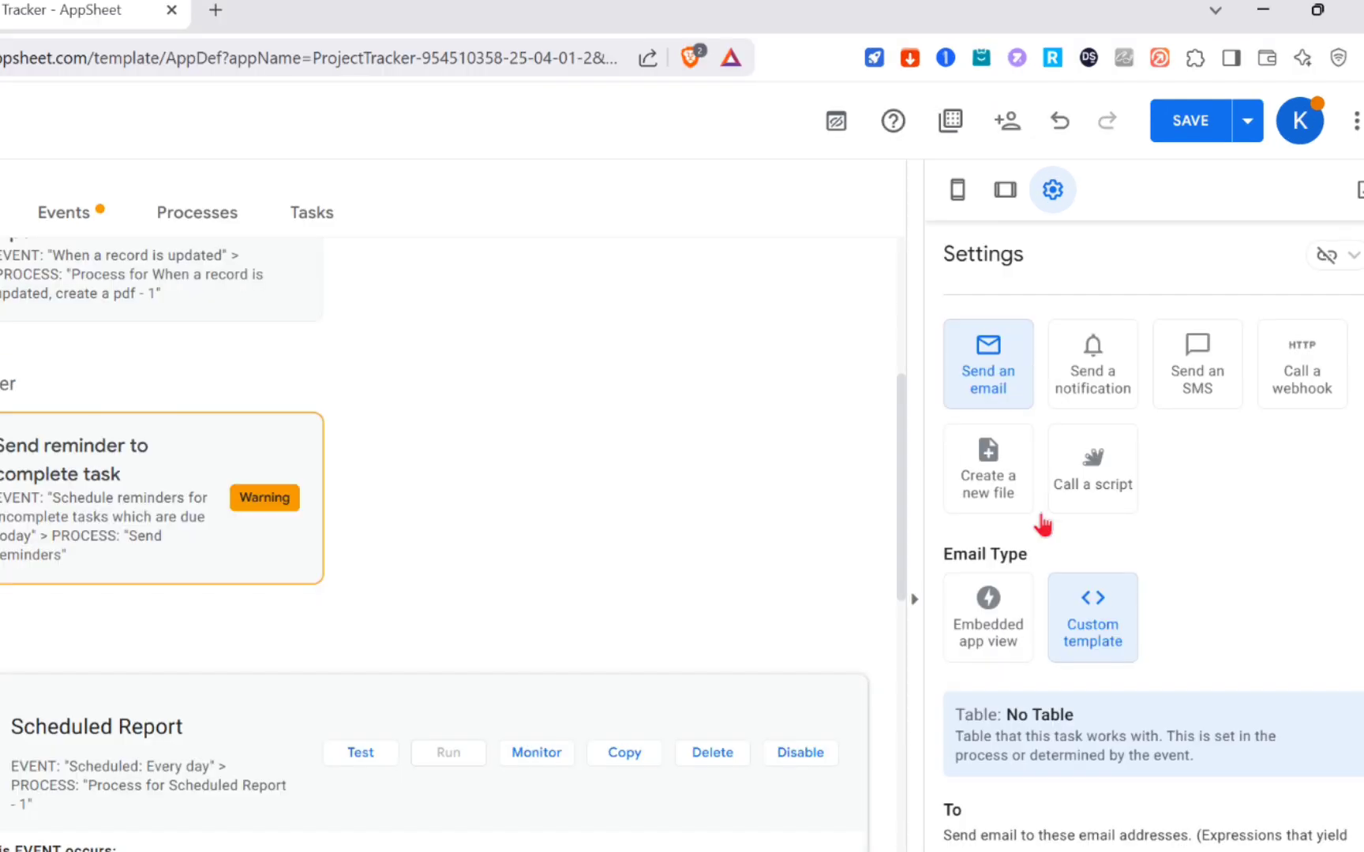
{"action": "left_click", "coordinate": [1200, 134]}
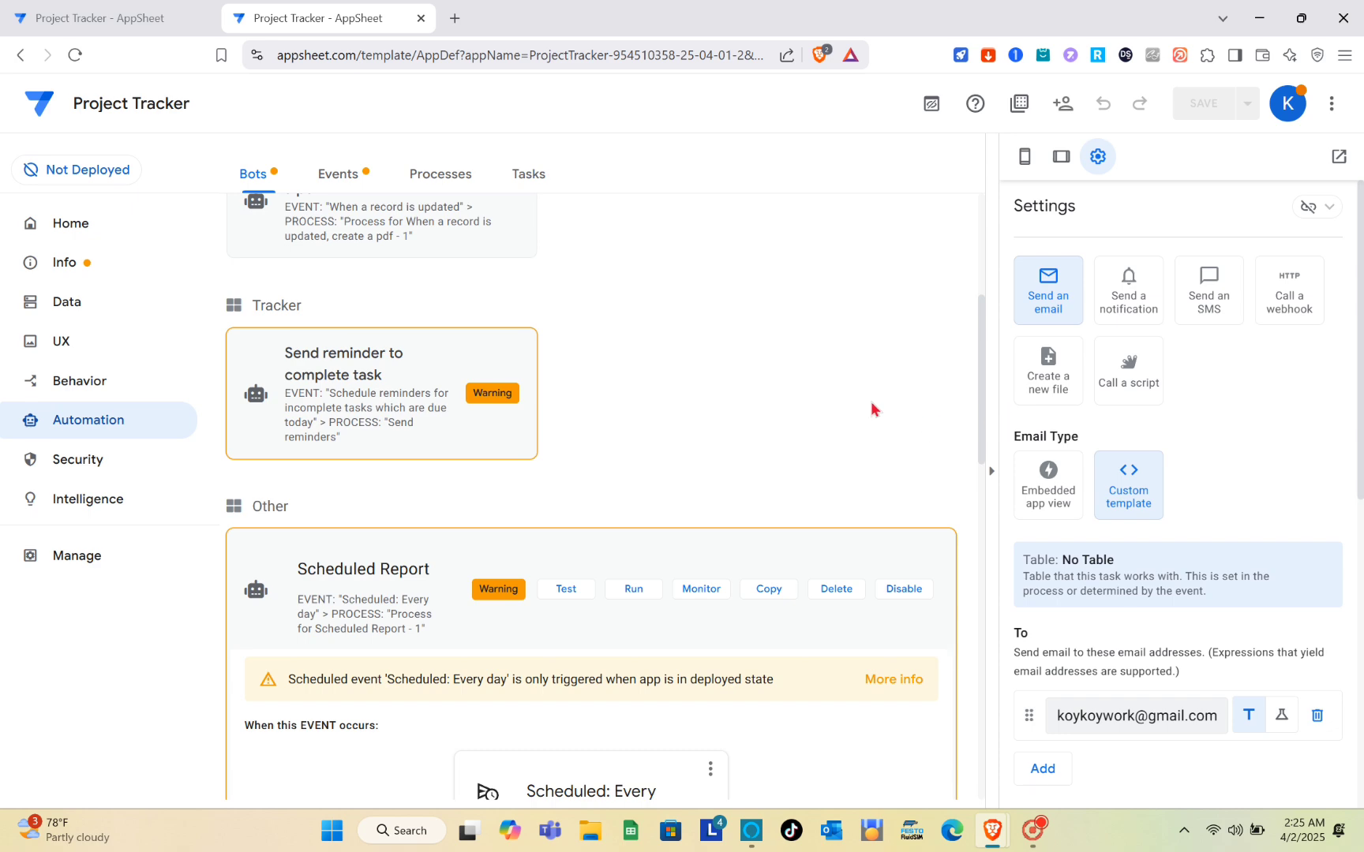
{"action": "scroll", "coordinate": [730, 513], "scroll_direction": "up", "scroll_amount": 10}
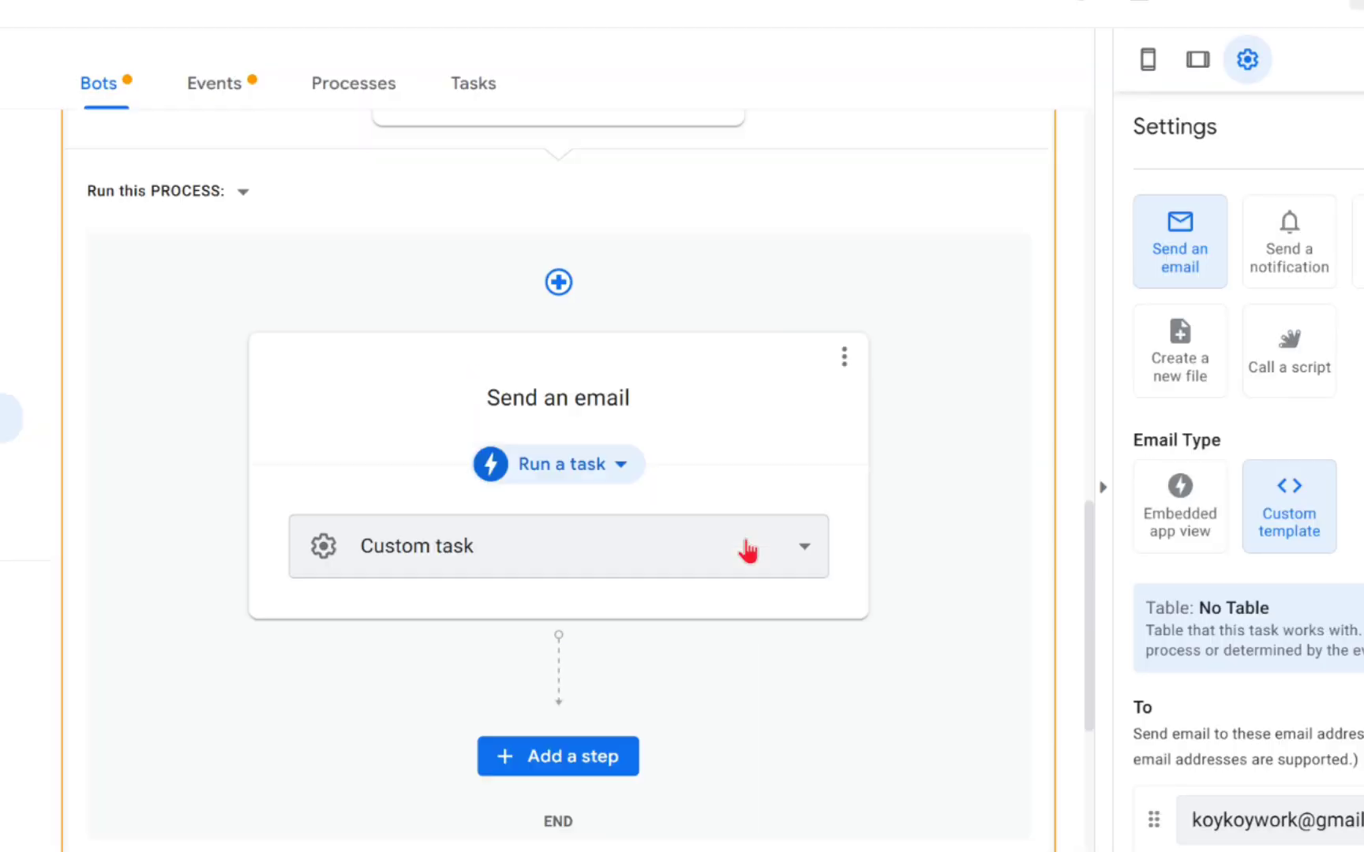
{"action": "scroll", "coordinate": [748, 466], "scroll_direction": "down", "scroll_amount": 5}
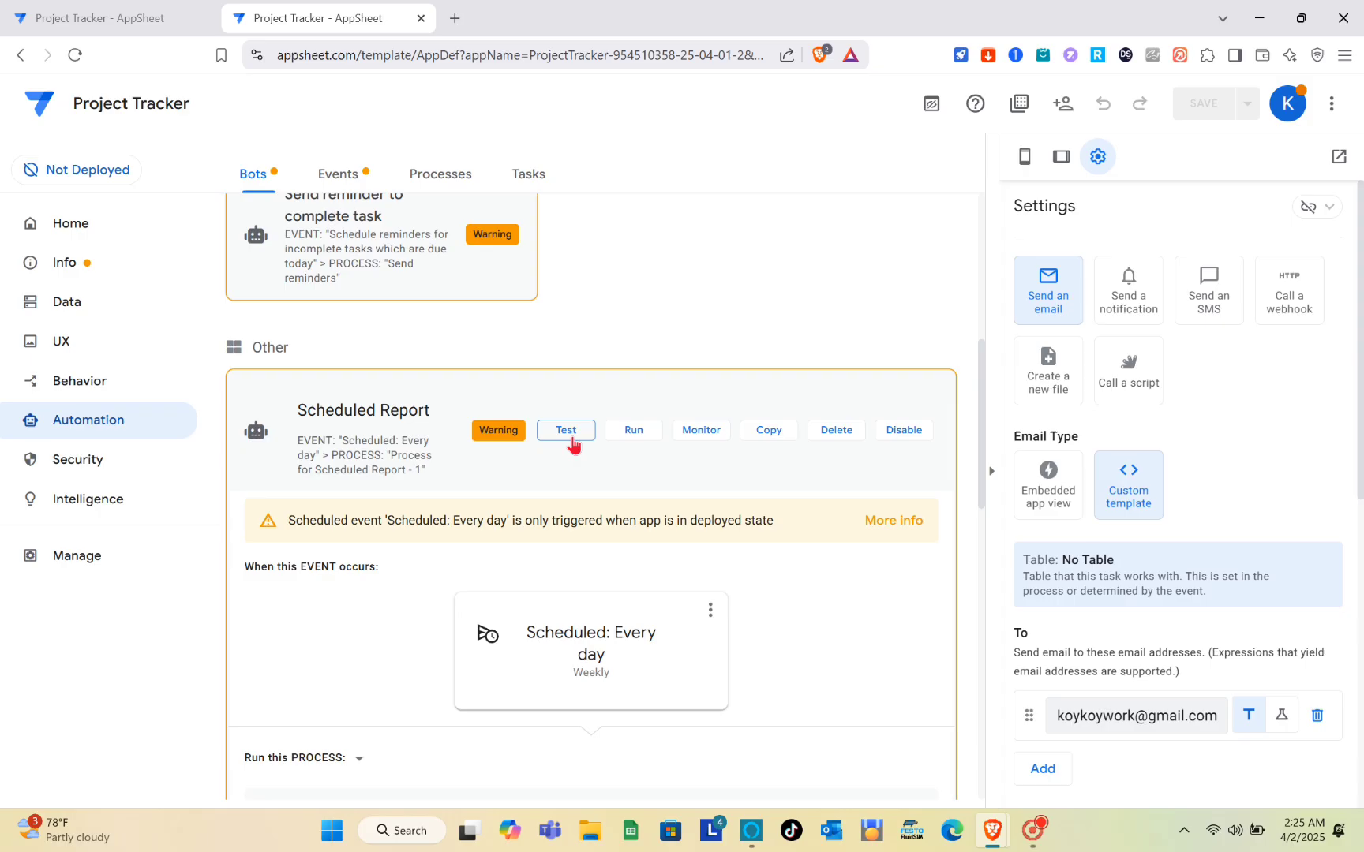
Step: Test-run the Scheduled Report bot's process and acknowledge its success
{"action": "left_click", "coordinate": [571, 437]}
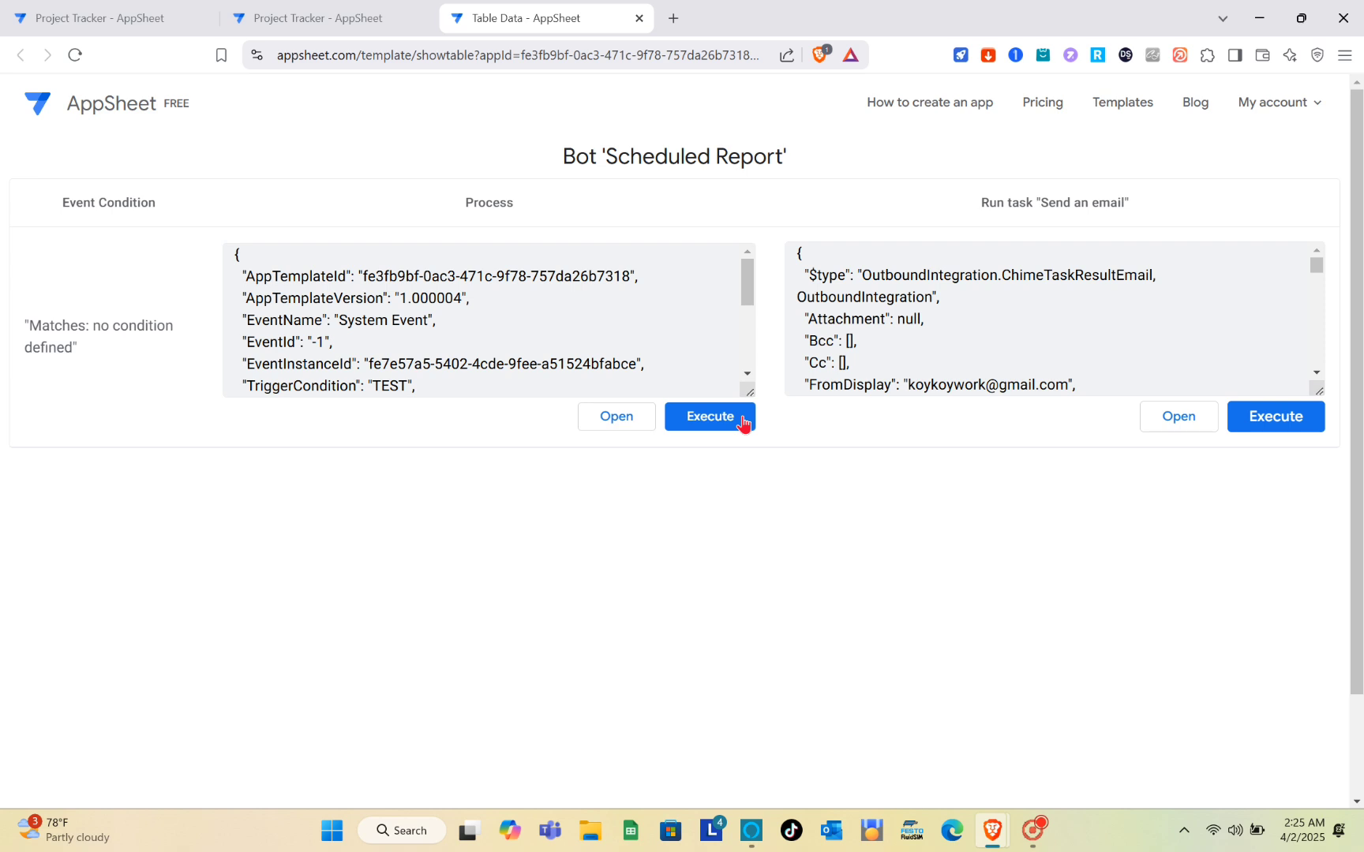
{"action": "left_click", "coordinate": [742, 422]}
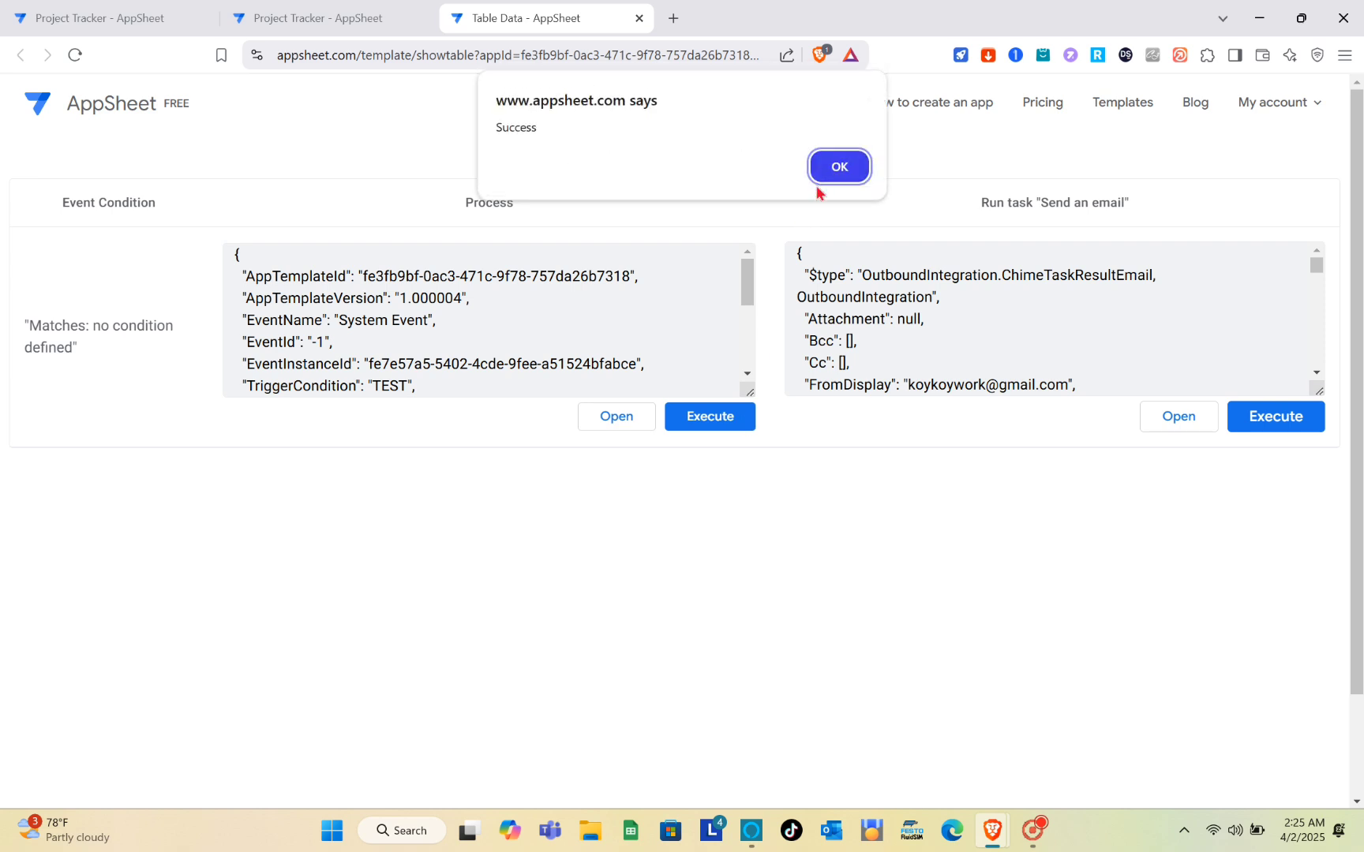
{"action": "left_click", "coordinate": [837, 175]}
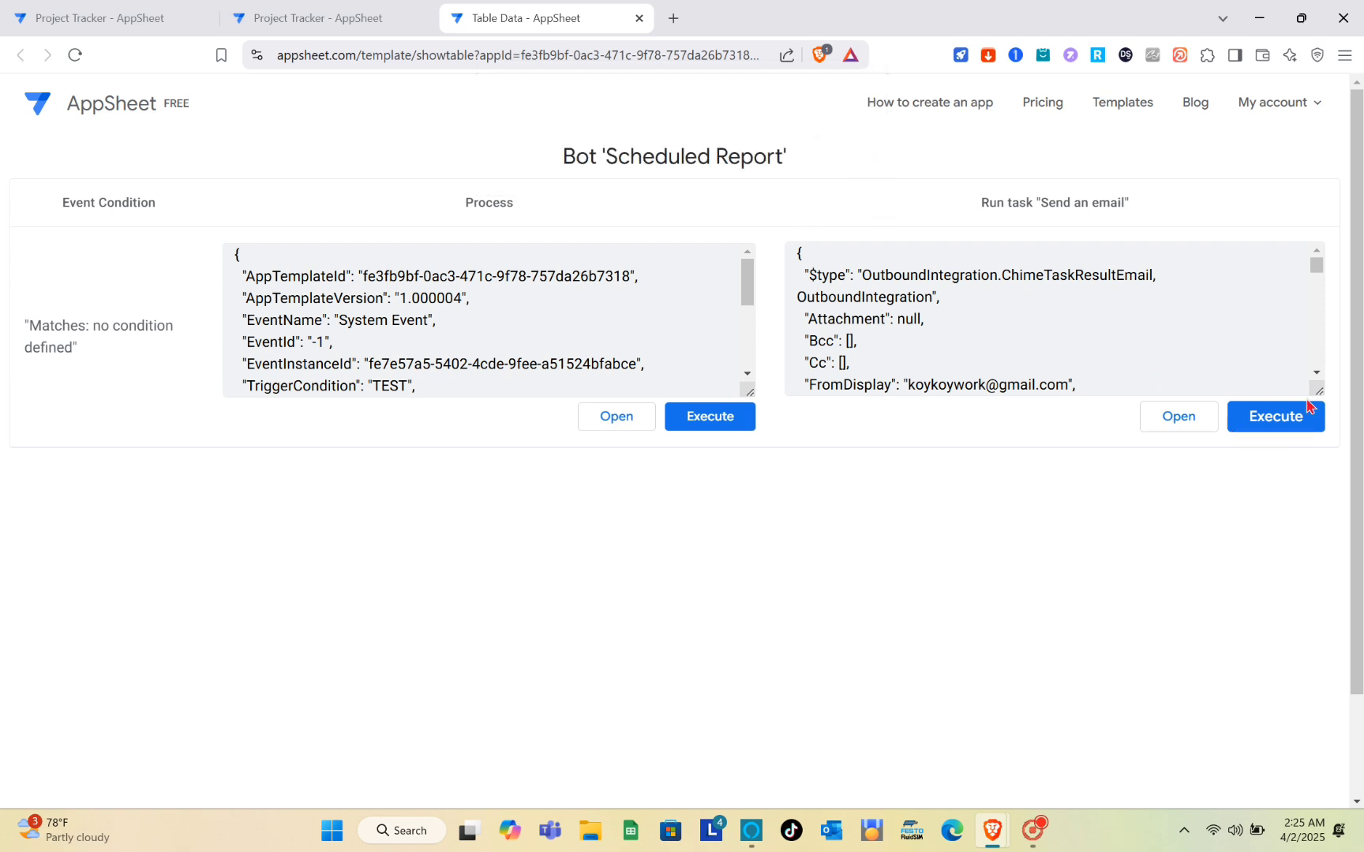
Step: Test the Send an email task, acknowledge the not-deployed failure, and return to the editor
{"action": "left_click", "coordinate": [1268, 432]}
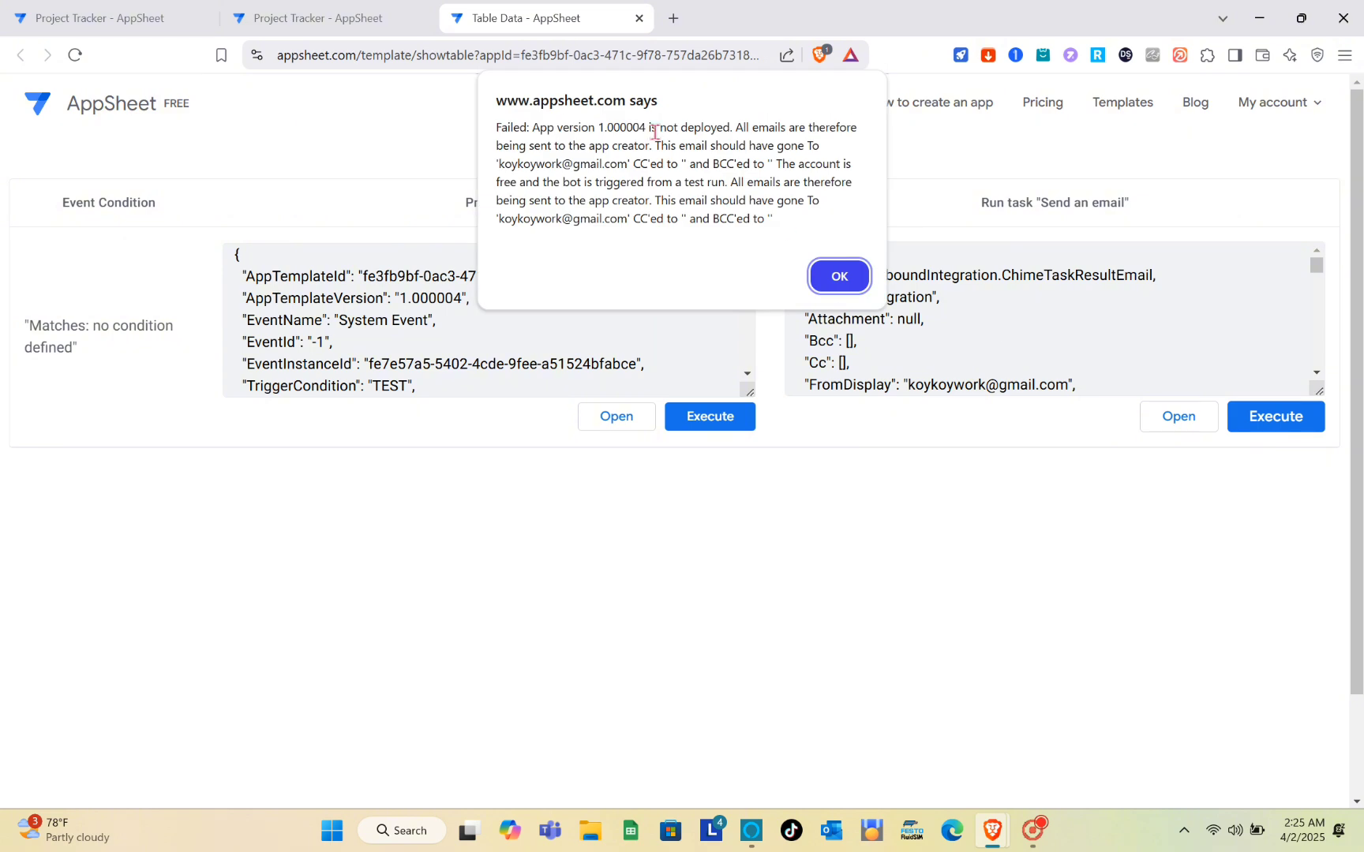
{"action": "left_click", "coordinate": [817, 271]}
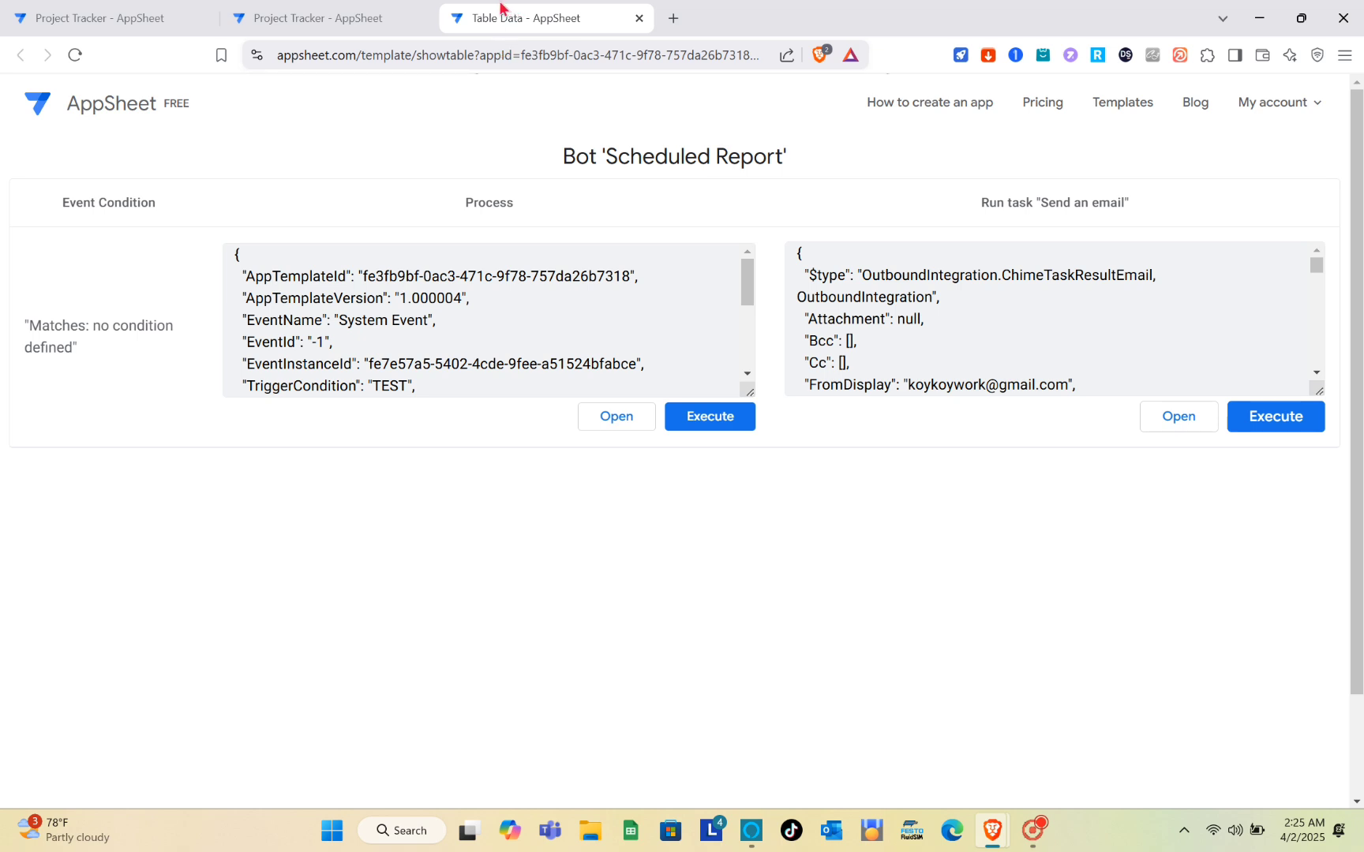
{"action": "left_click", "coordinate": [403, 10]}
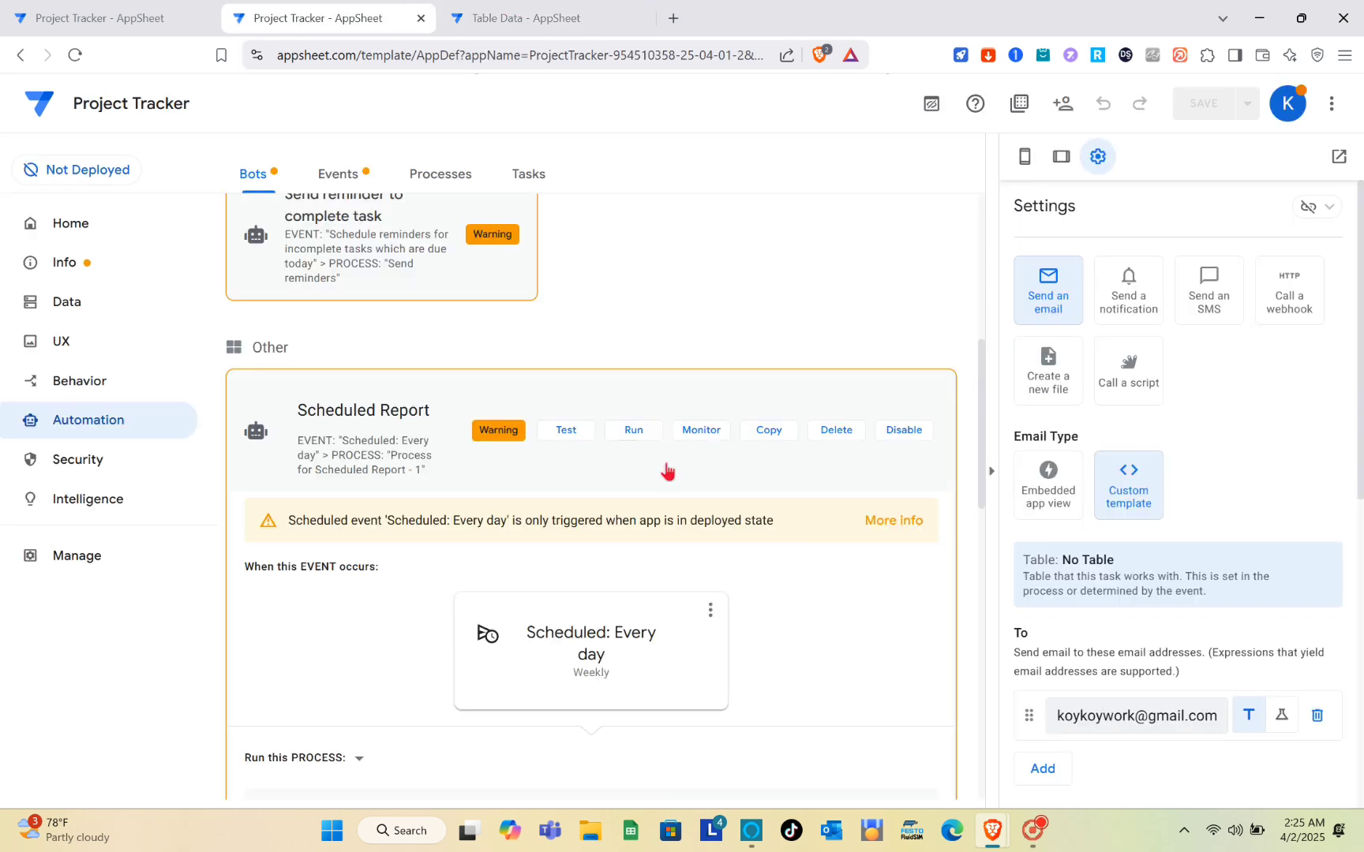